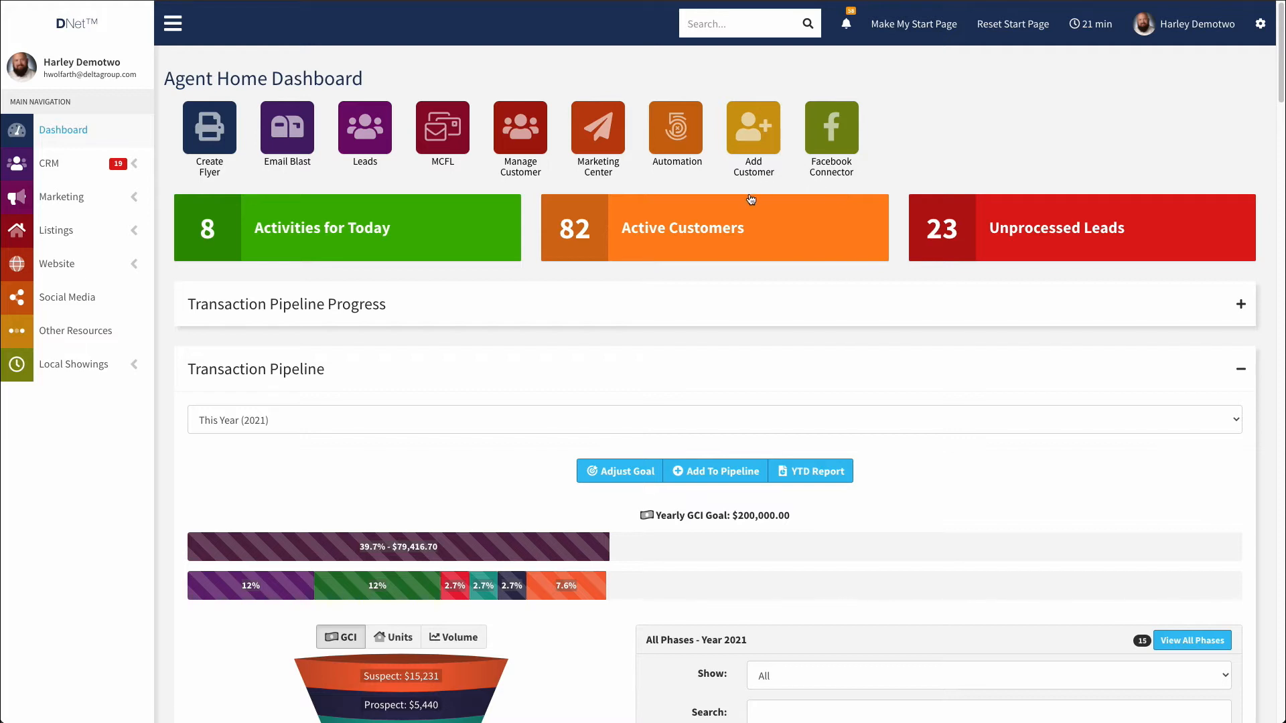
From Other Resources, search 'do not' and open the Check Do Not Call List policies page.
{"action": "left_click", "coordinate": [68, 336]}
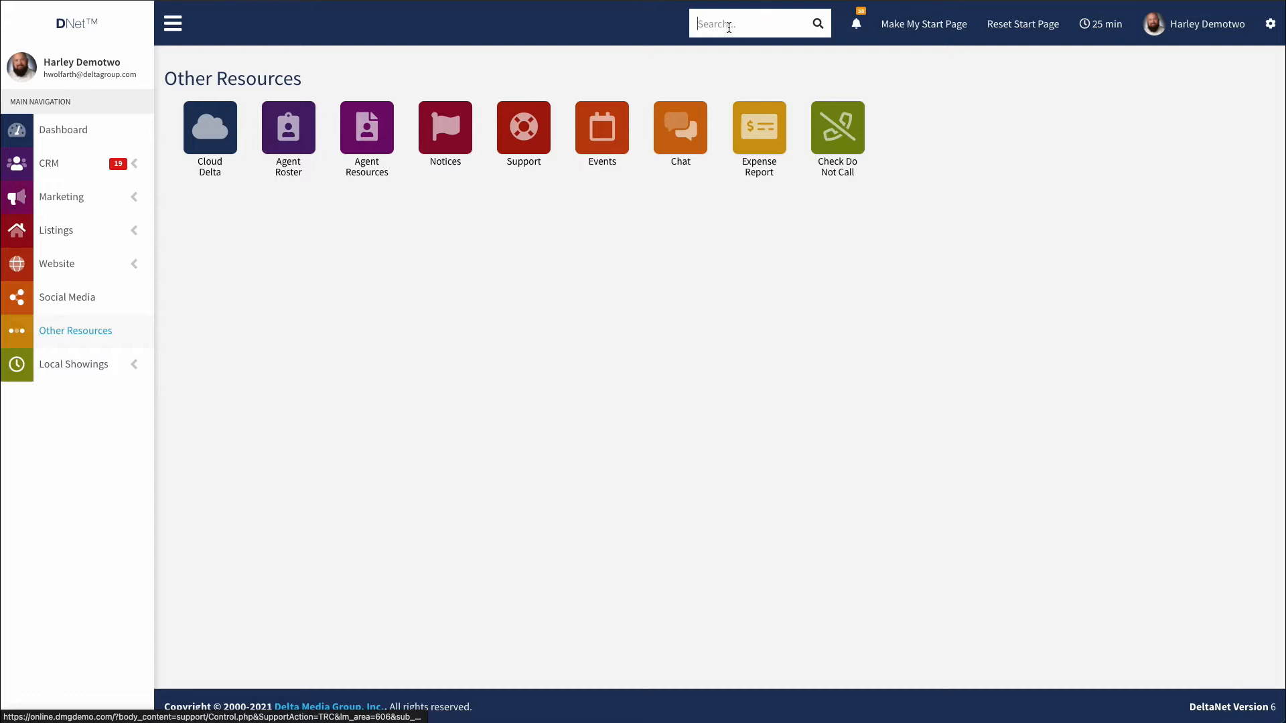
{"action": "type", "text": "do not"}
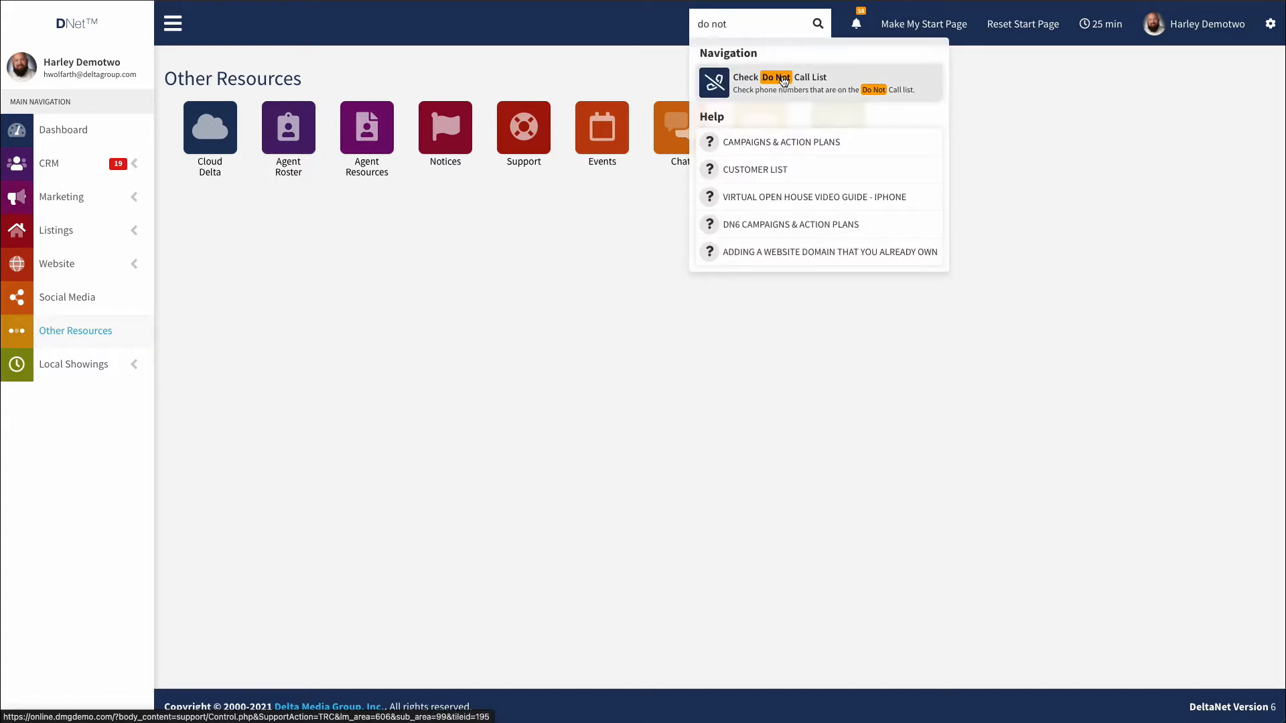
{"action": "left_click", "coordinate": [753, 83]}
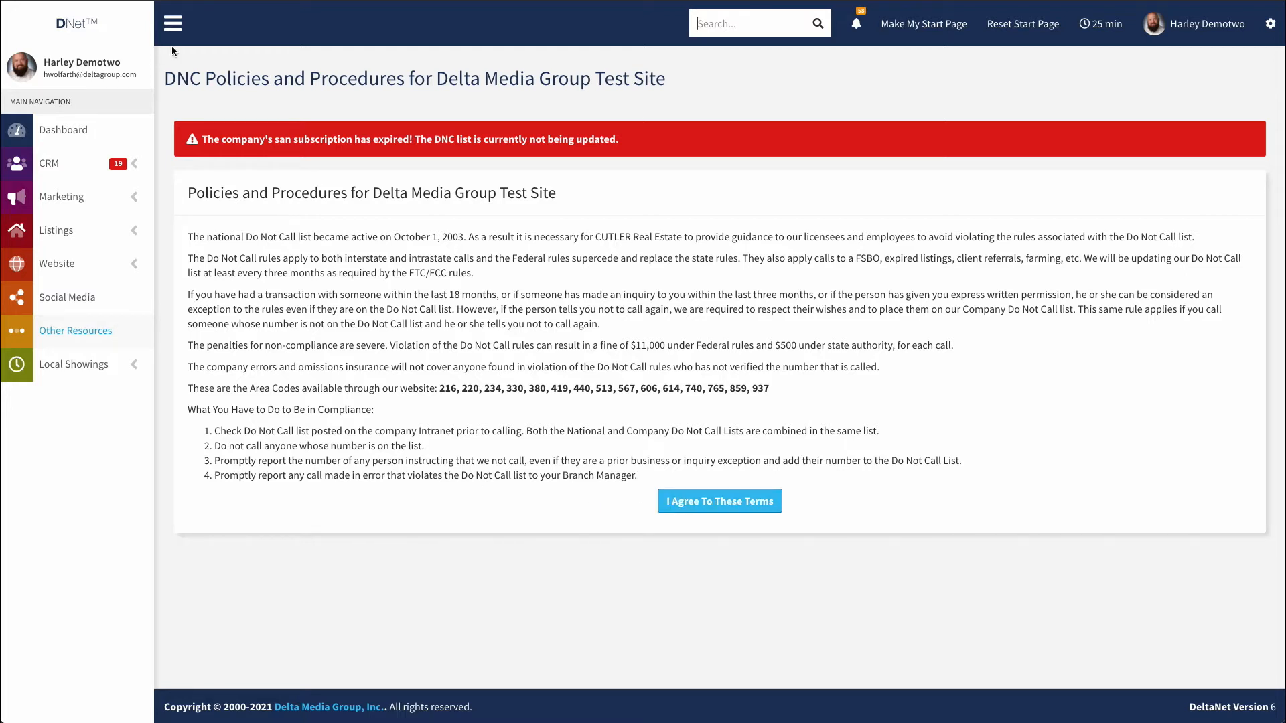
Agree to the DNC Policies and Procedures terms to reach the DNC List tools.
{"action": "left_click_drag", "start_coordinate": [204, 137], "coordinate": [660, 144]}
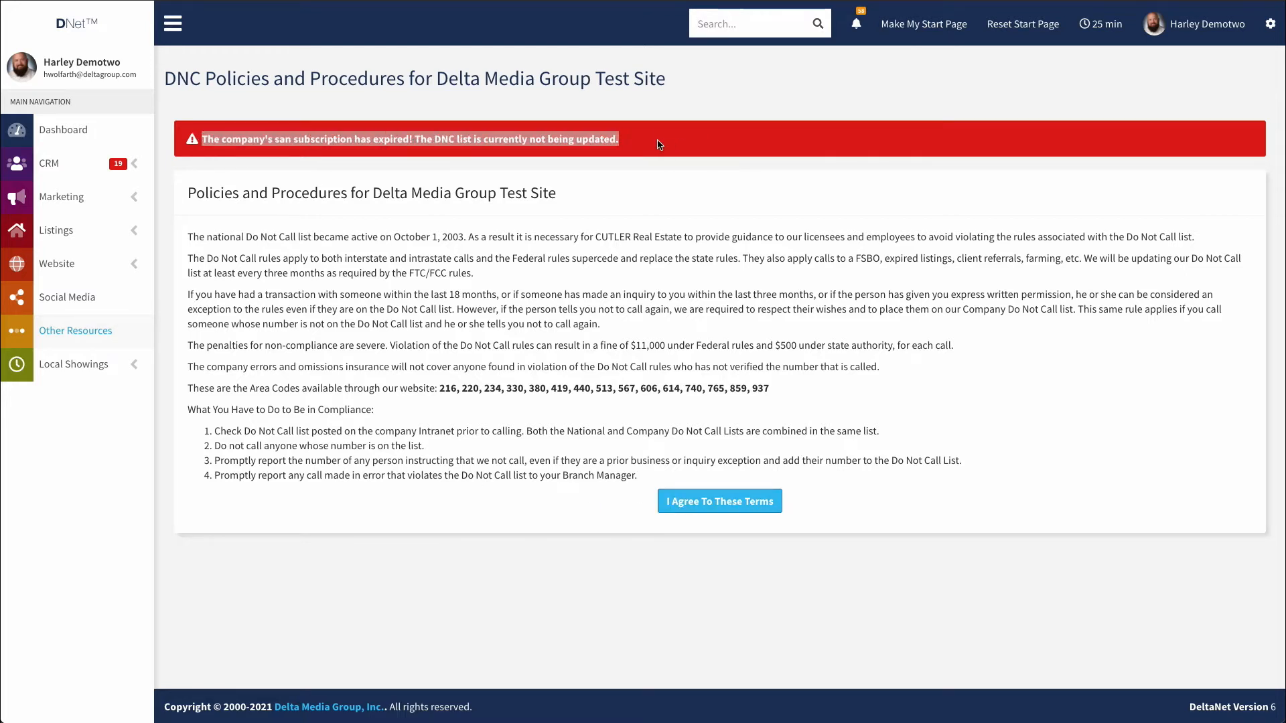
{"action": "left_click", "coordinate": [661, 144]}
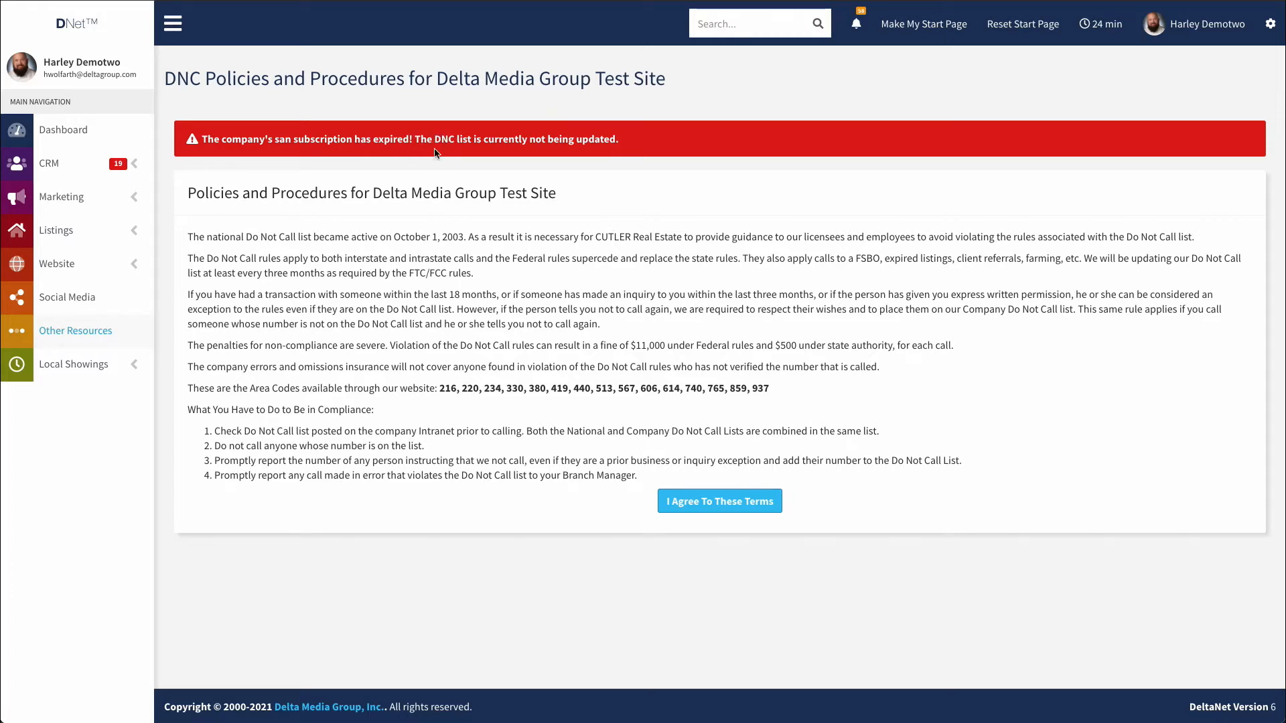
{"action": "left_click", "coordinate": [715, 505]}
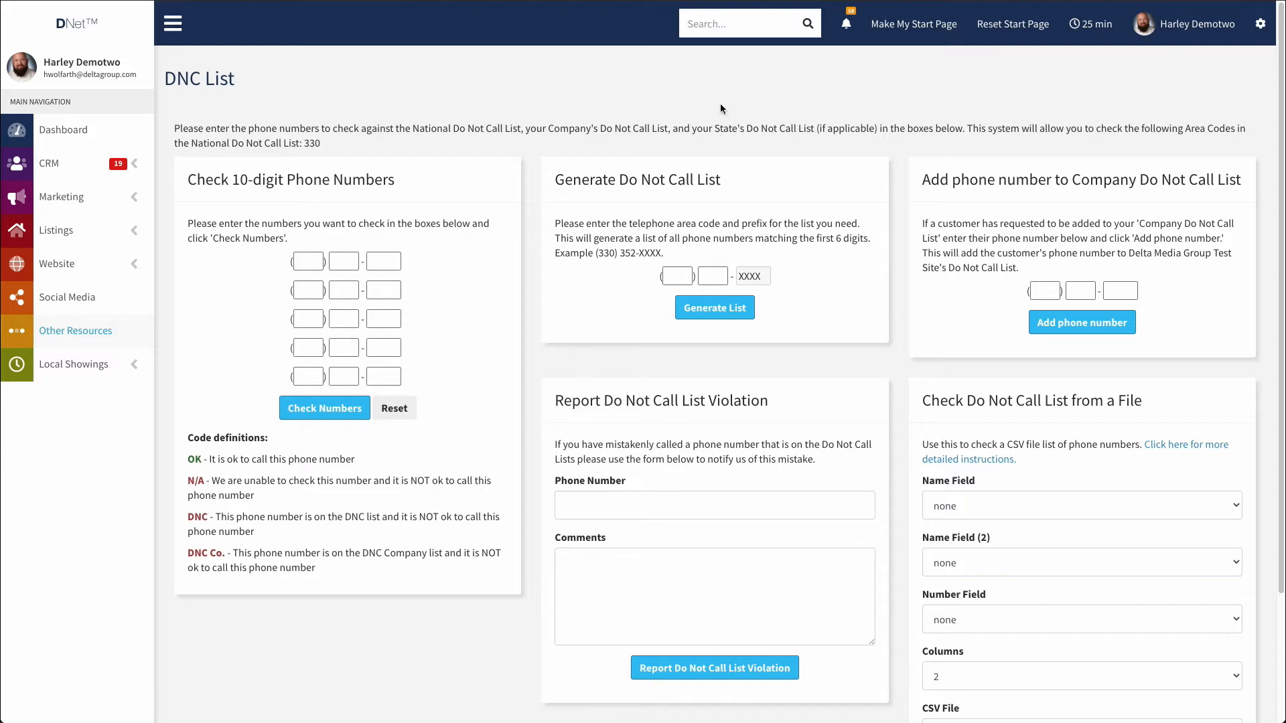
Enter four 10-digit phone numbers and check them, getting OK, DNC Co., OK and N/A.
{"action": "left_click", "coordinate": [303, 261]}
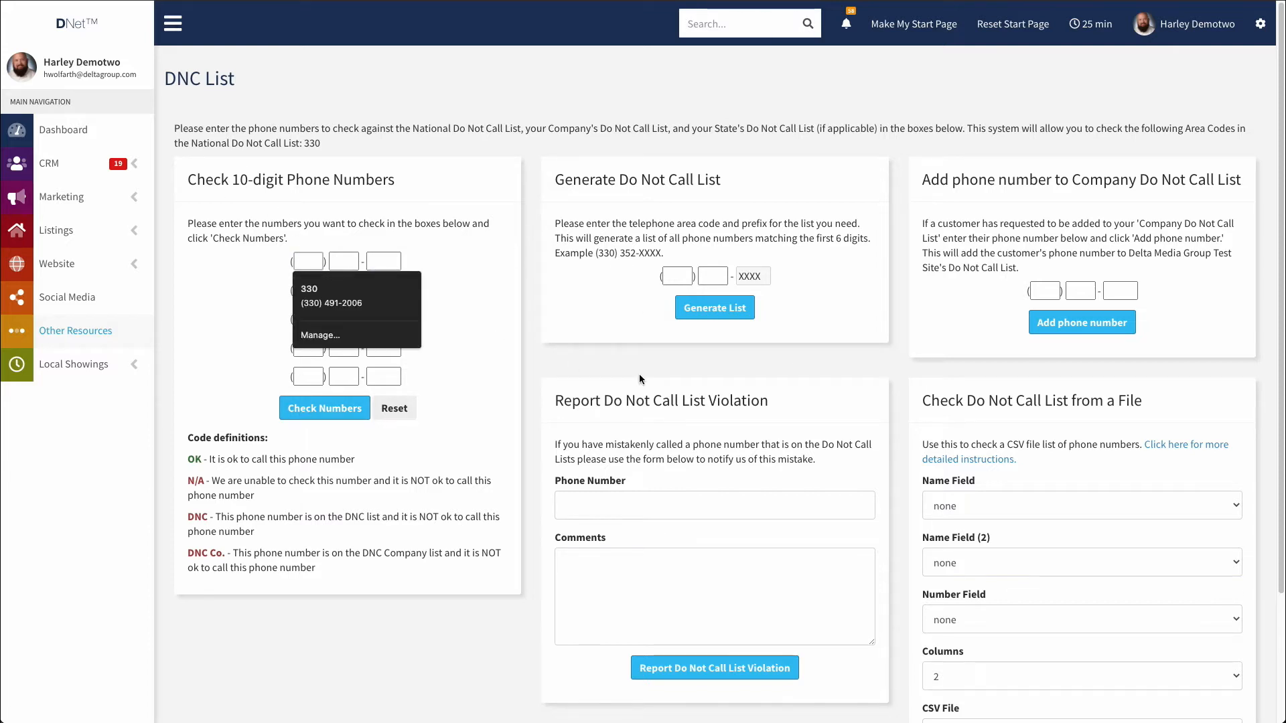
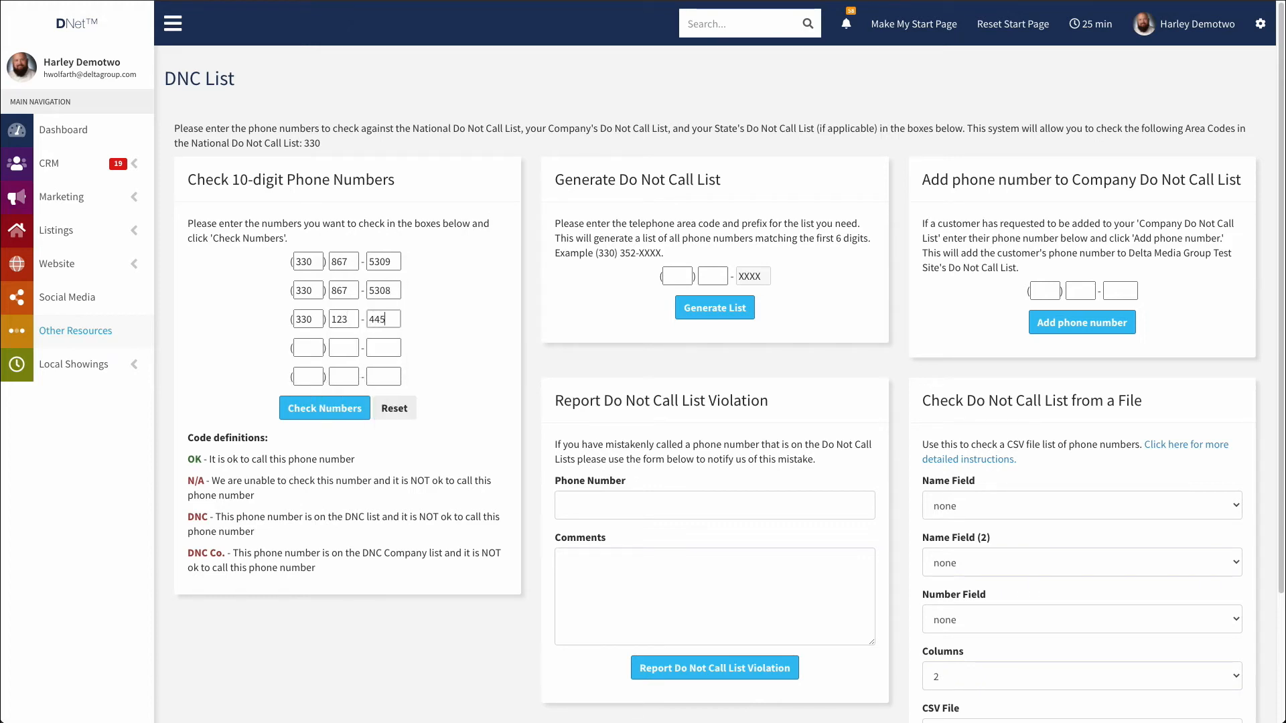
{"action": "left_click", "coordinate": [325, 410]}
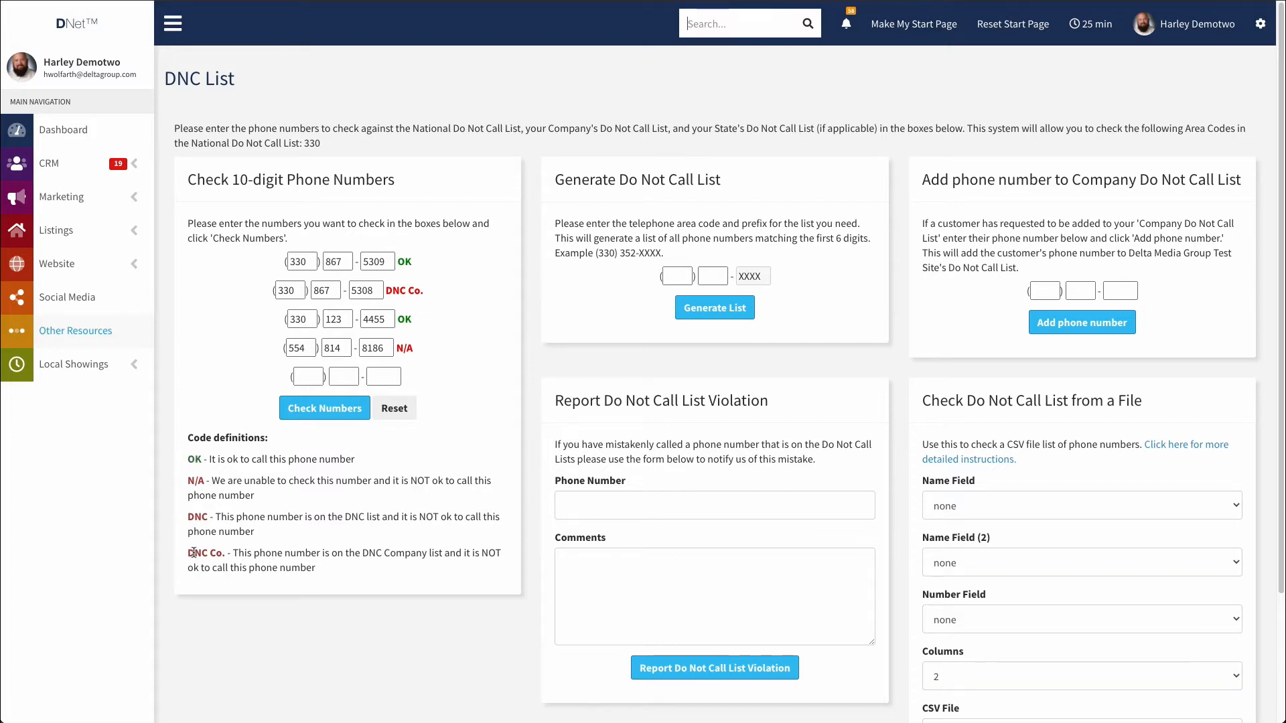
Compare the OK and DNC Co. results with the code definitions, then reset the number boxes.
{"action": "left_click", "coordinate": [400, 262]}
{"action": "left_click", "coordinate": [391, 290]}
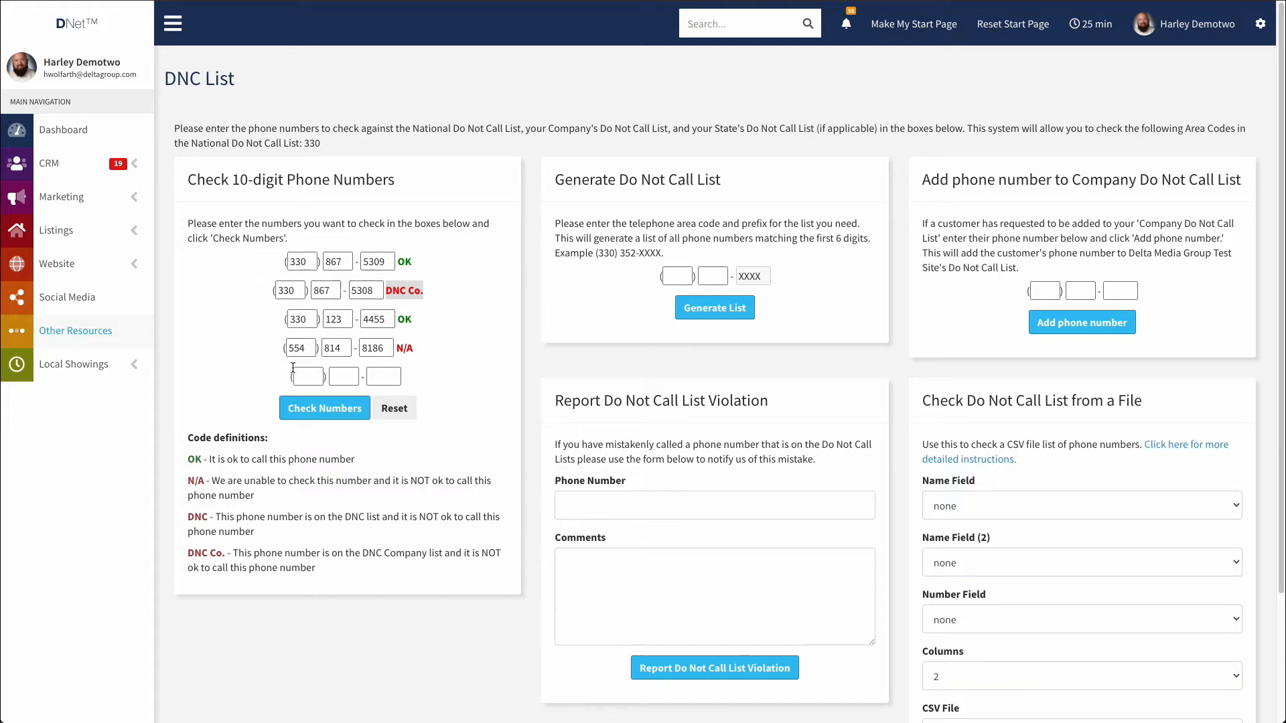
{"action": "left_click_drag", "start_coordinate": [187, 553], "coordinate": [362, 576]}
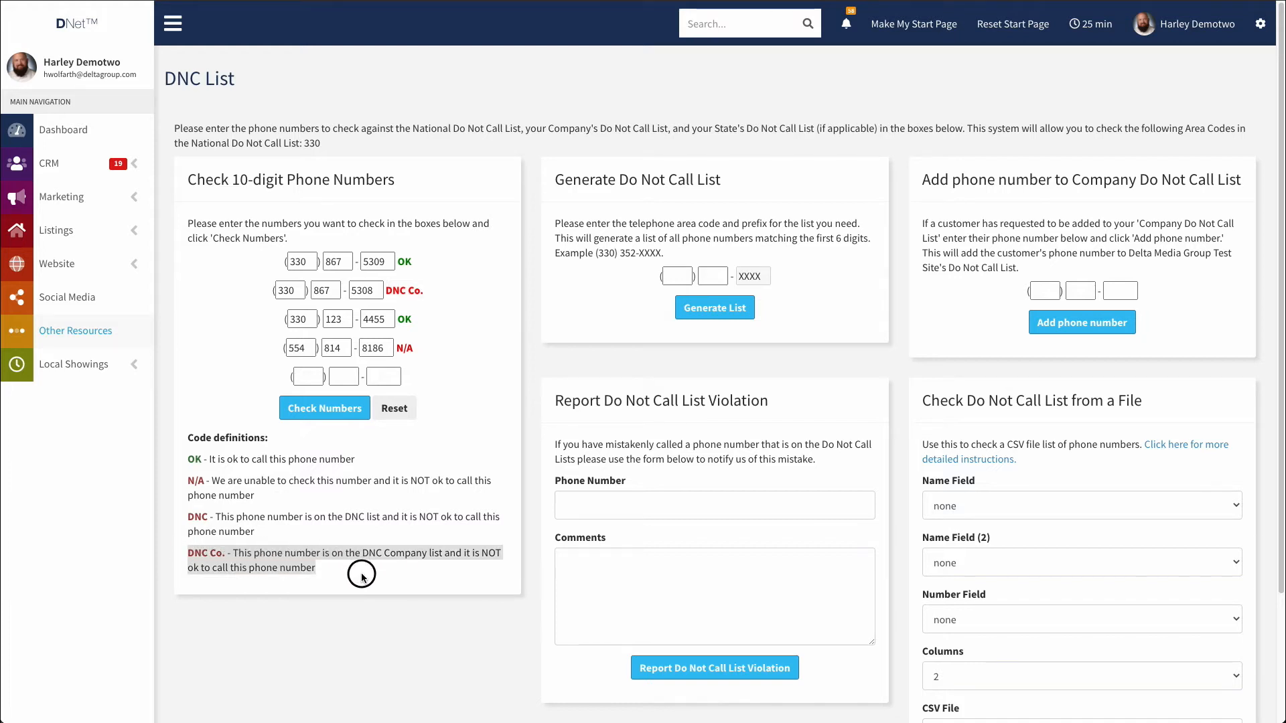
{"action": "left_click", "coordinate": [344, 570]}
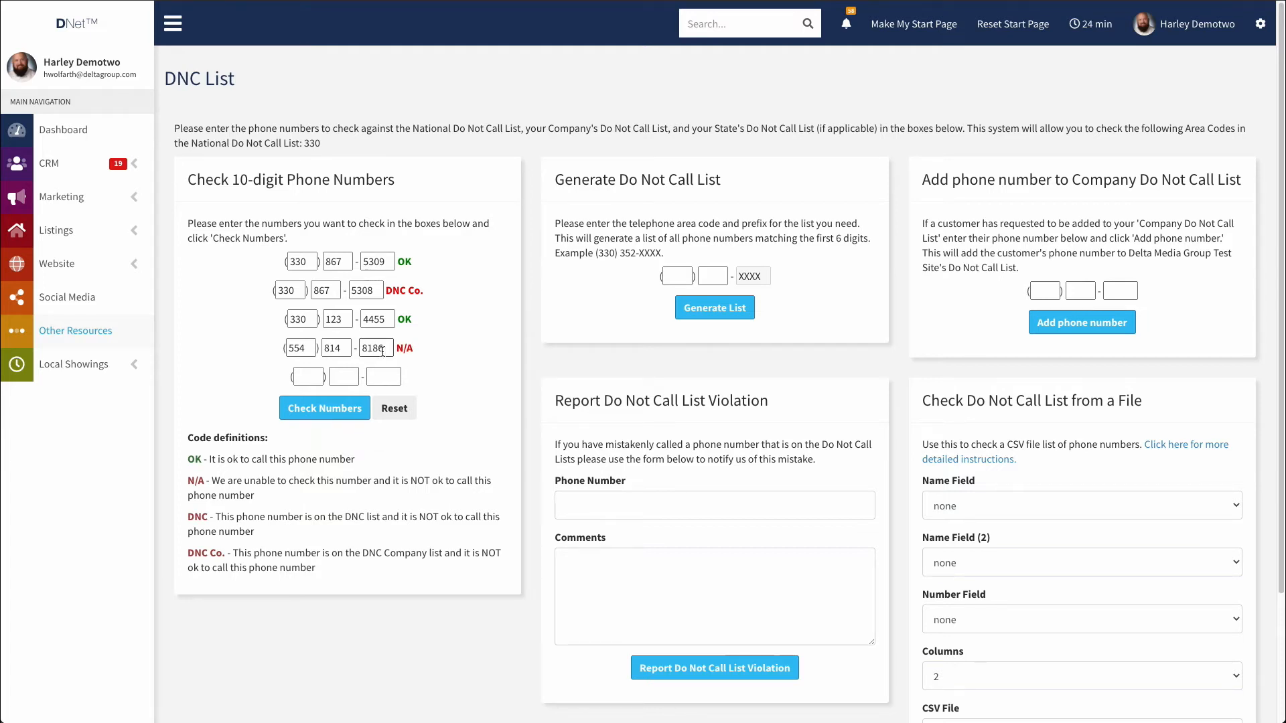
{"action": "double_click", "coordinate": [295, 347]}
{"action": "left_click", "coordinate": [311, 143]}
{"action": "left_click", "coordinate": [324, 162]}
{"action": "double_click", "coordinate": [201, 519]}
{"action": "left_click", "coordinate": [394, 409]}
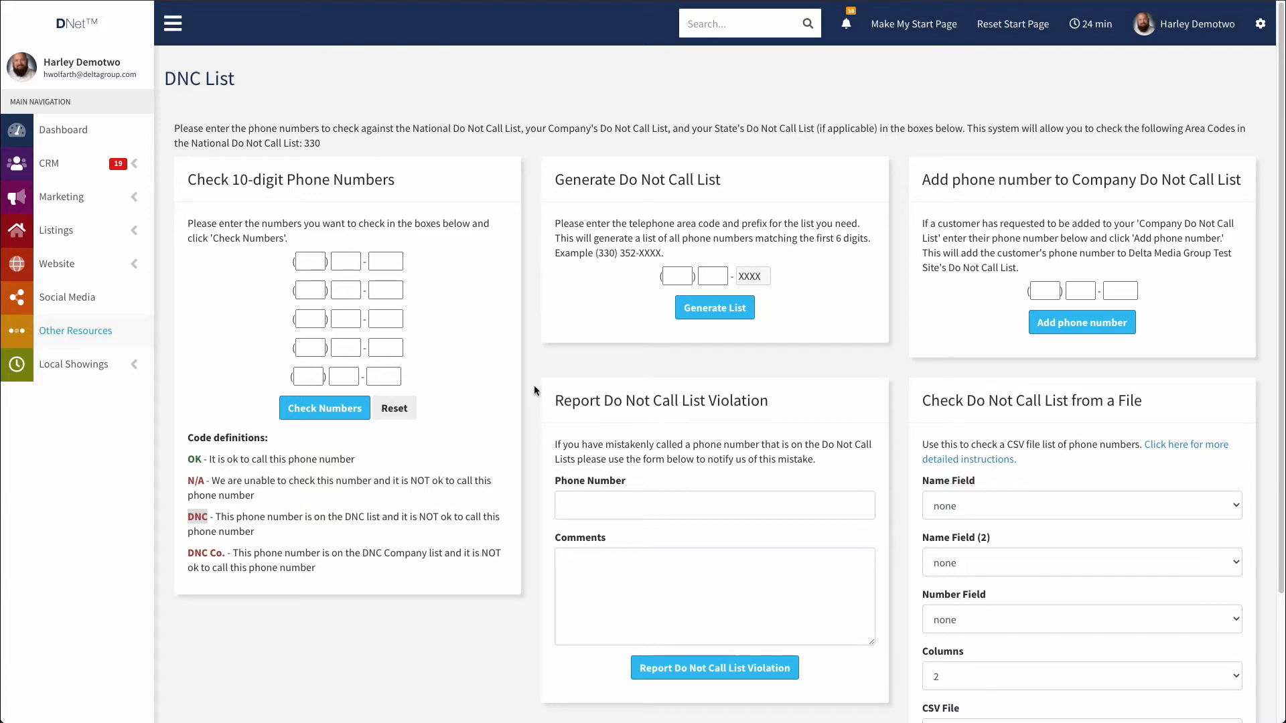
Generate the Do Not Call list for area code 330 and prefix 867.
{"action": "left_click", "coordinate": [678, 276]}
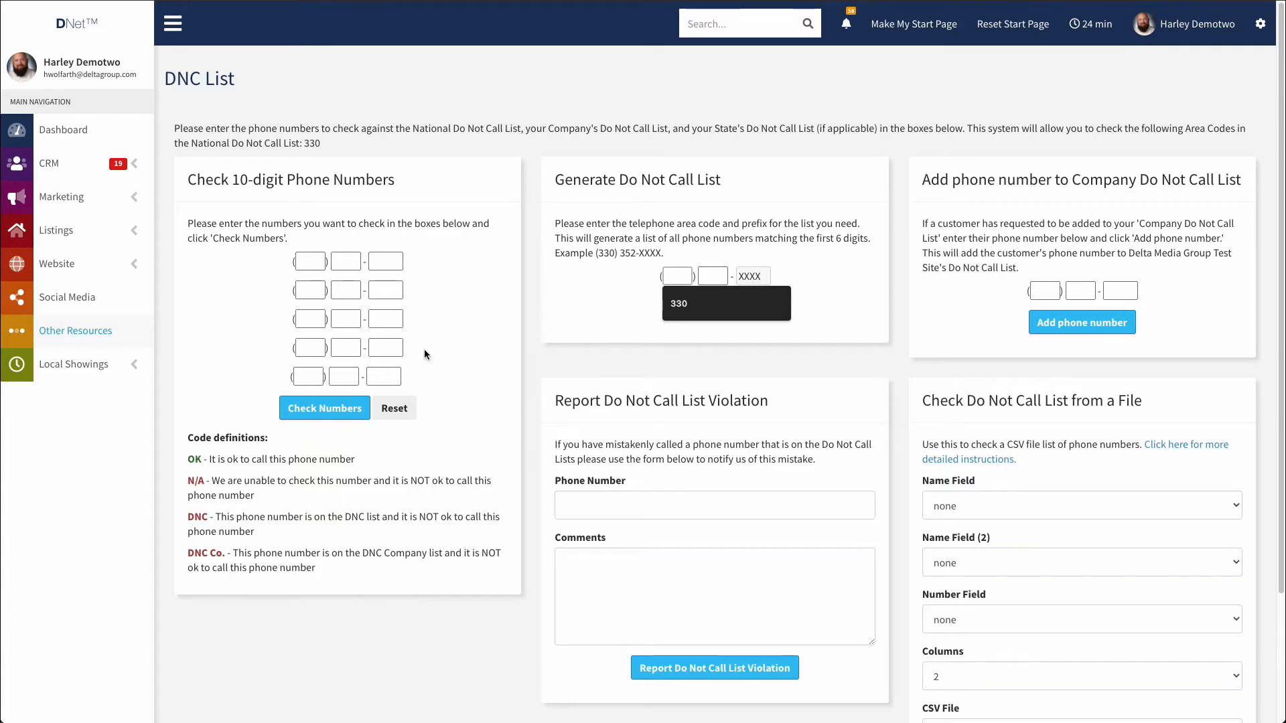
{"action": "key", "text": "Down"}
{"action": "key", "text": "Return"}
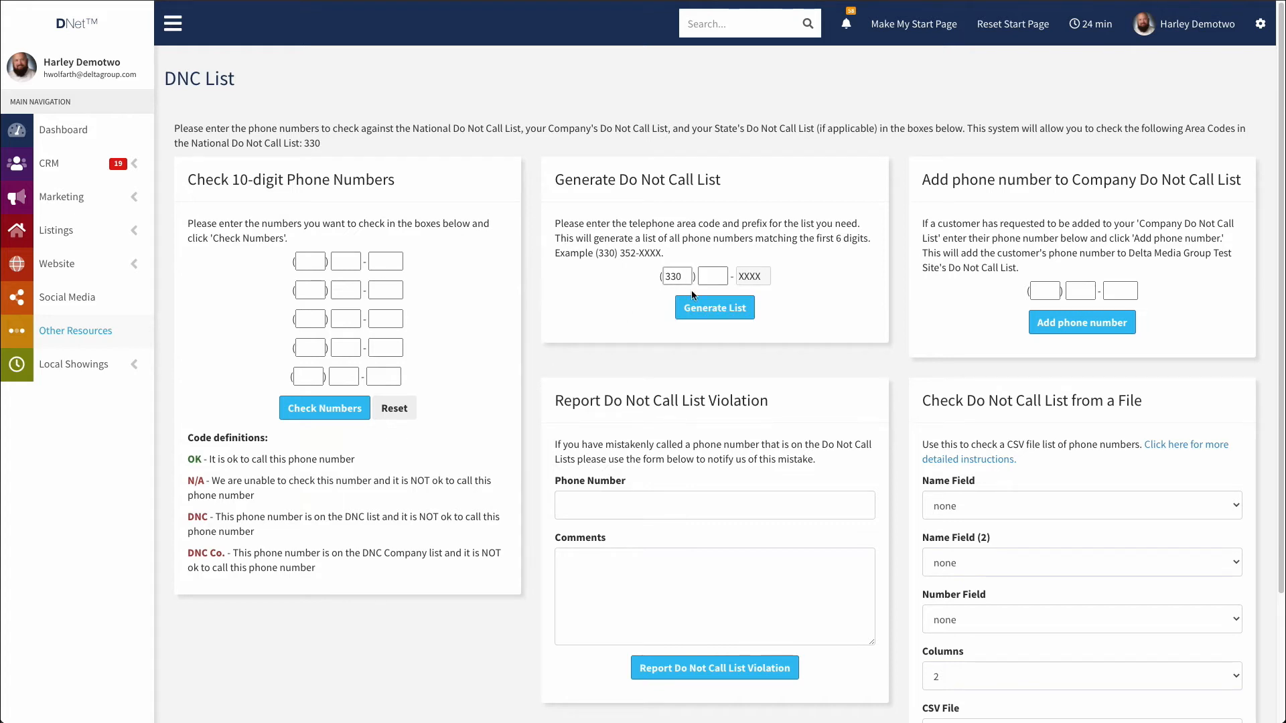
{"action": "left_click", "coordinate": [718, 275]}
{"action": "type", "text": "867"}
{"action": "double_click", "coordinate": [706, 277]}
{"action": "double_click", "coordinate": [673, 277]}
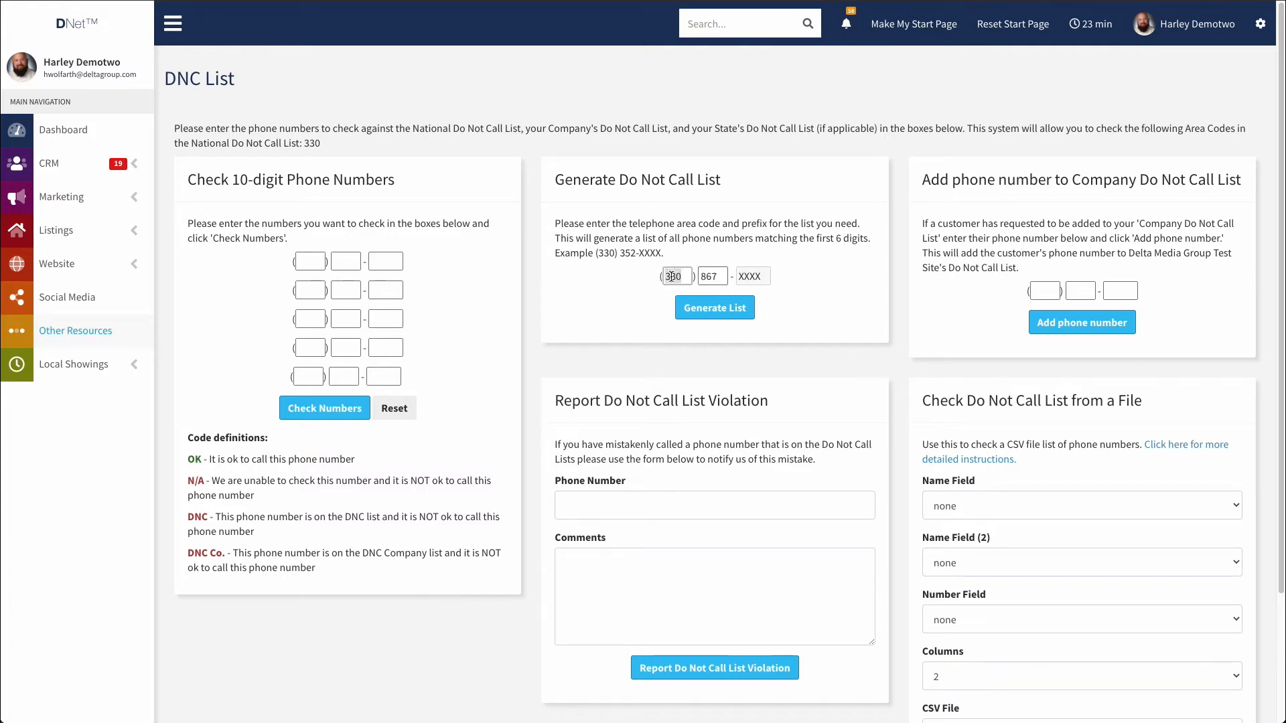
{"action": "left_click", "coordinate": [706, 312]}
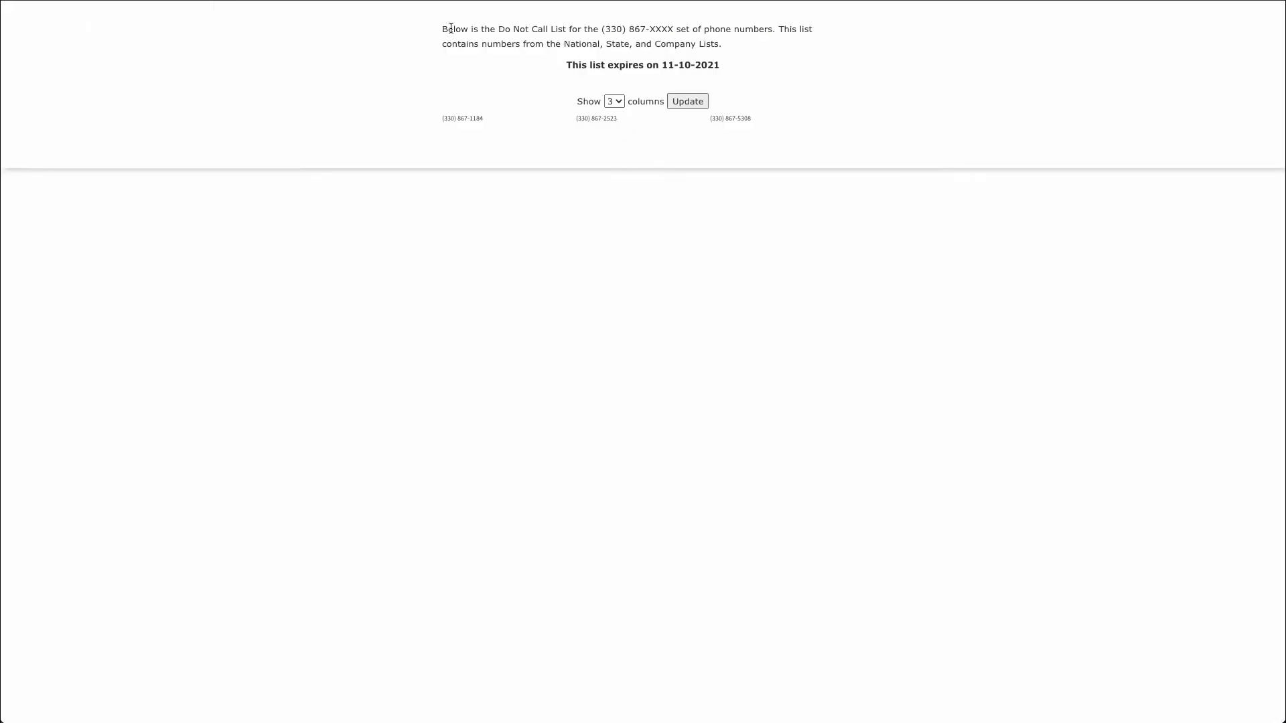
Review the list's 11-10-2021 expiry and three listed numbers, then close it.
{"action": "left_click_drag", "start_coordinate": [443, 29], "coordinate": [799, 27]}
{"action": "left_click", "coordinate": [777, 42]}
{"action": "left_click_drag", "start_coordinate": [439, 119], "coordinate": [762, 119]}
{"action": "left_click", "coordinate": [722, 118]}
{"action": "key", "text": "ctrl+w"}
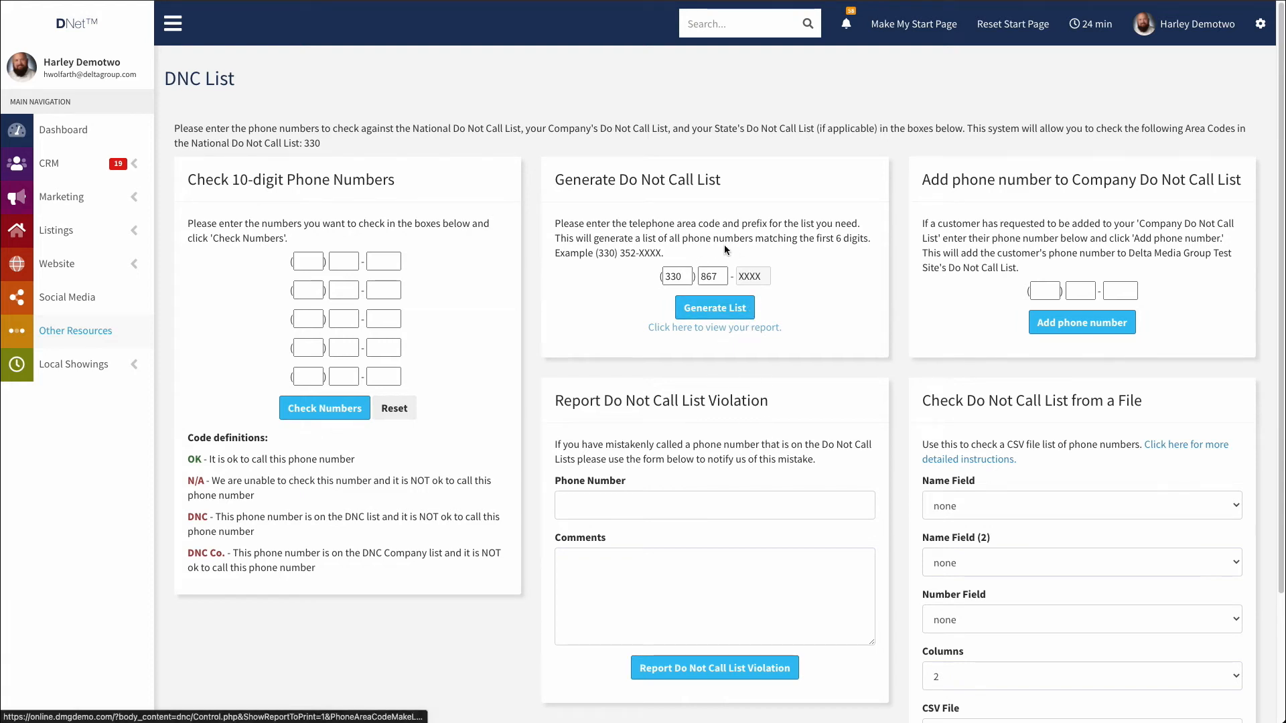
{"action": "scroll", "coordinate": [835, 340], "scroll_direction": "down", "scroll_amount": 3}
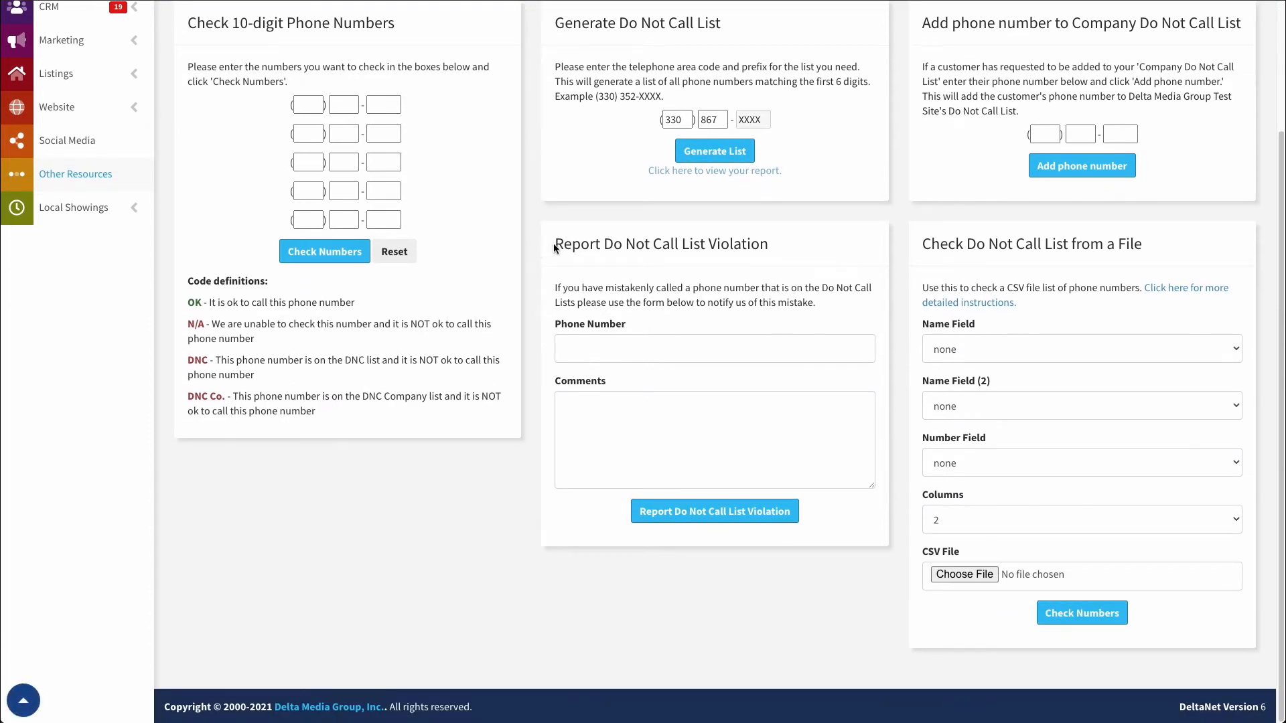
{"action": "left_click_drag", "start_coordinate": [554, 248], "coordinate": [781, 255]}
{"action": "left_click", "coordinate": [781, 254]}
{"action": "left_click", "coordinate": [593, 357]}
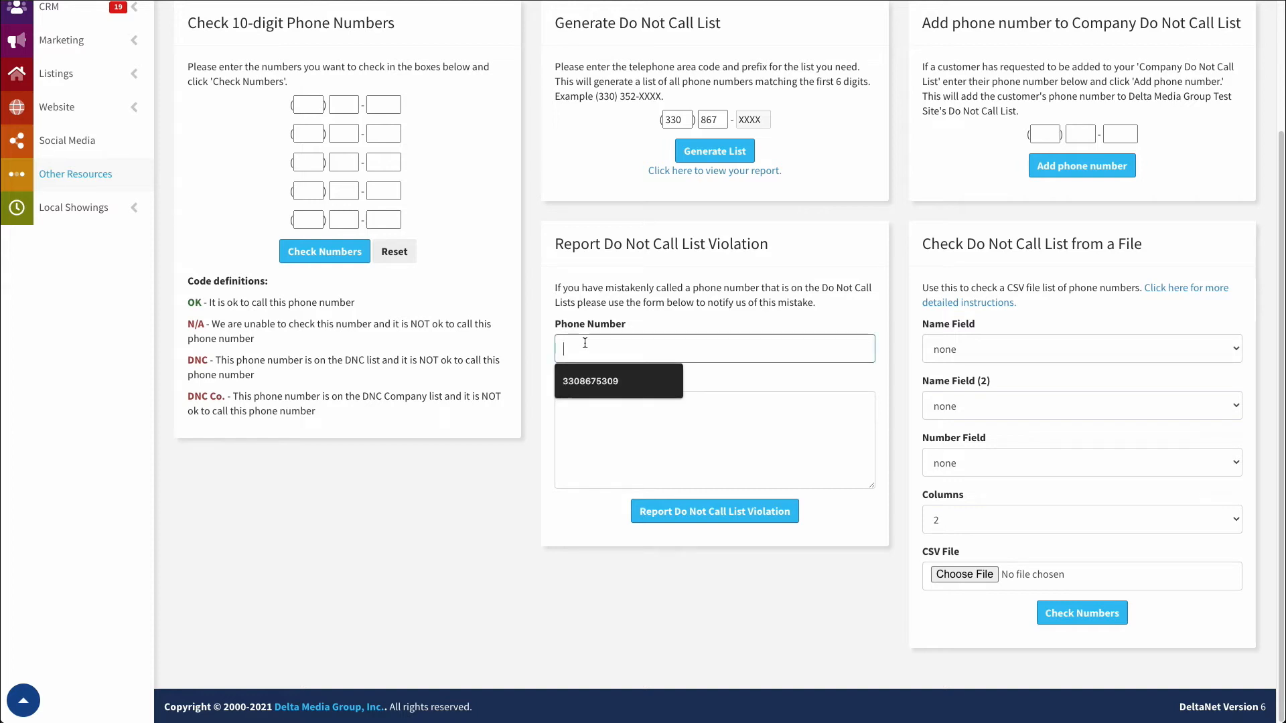
{"action": "left_click", "coordinate": [593, 418]}
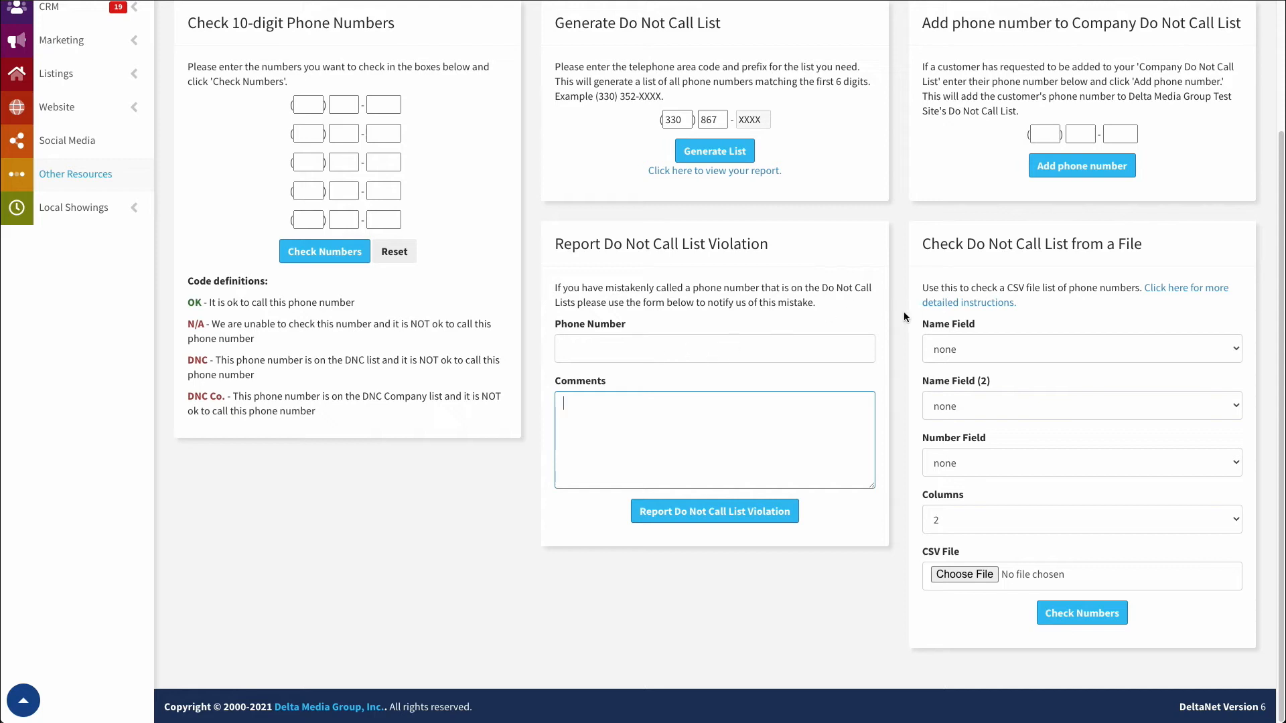
{"action": "scroll", "coordinate": [895, 334], "scroll_direction": "up", "scroll_amount": 3}
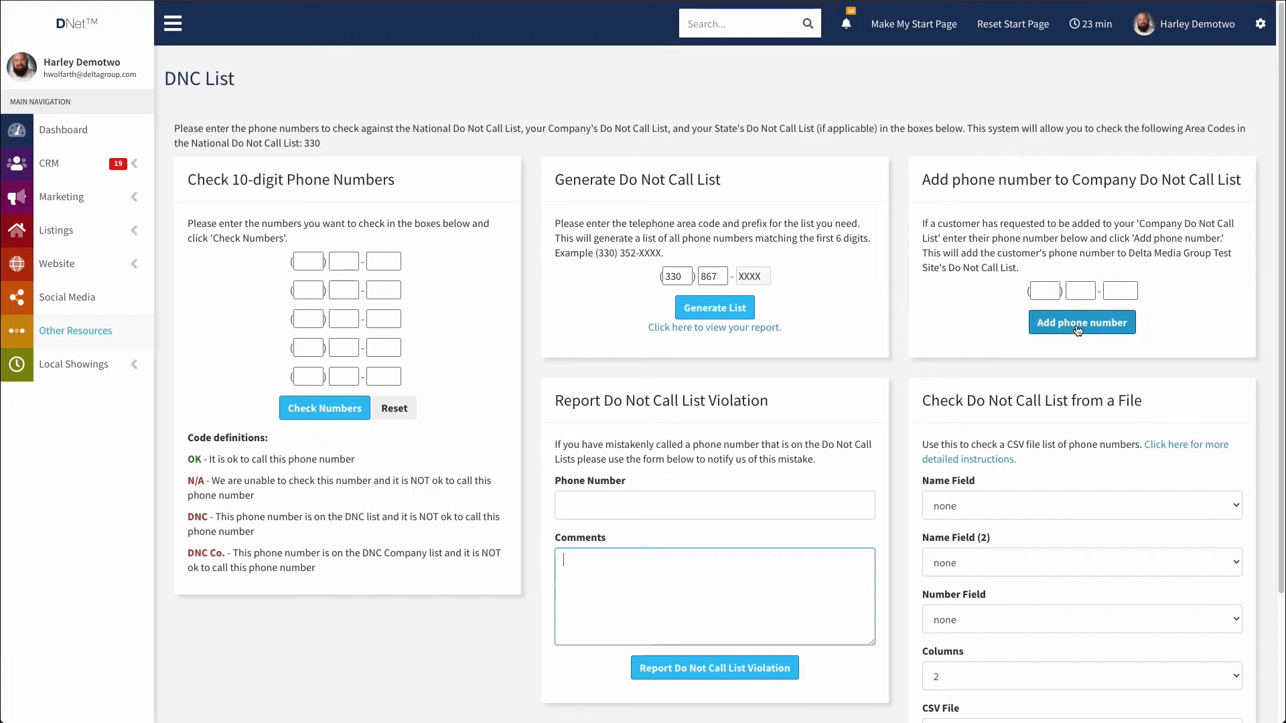
Enter the customer's 10-digit phone number and add it to the Company Do Not Call List.
{"action": "left_click", "coordinate": [1045, 291]}
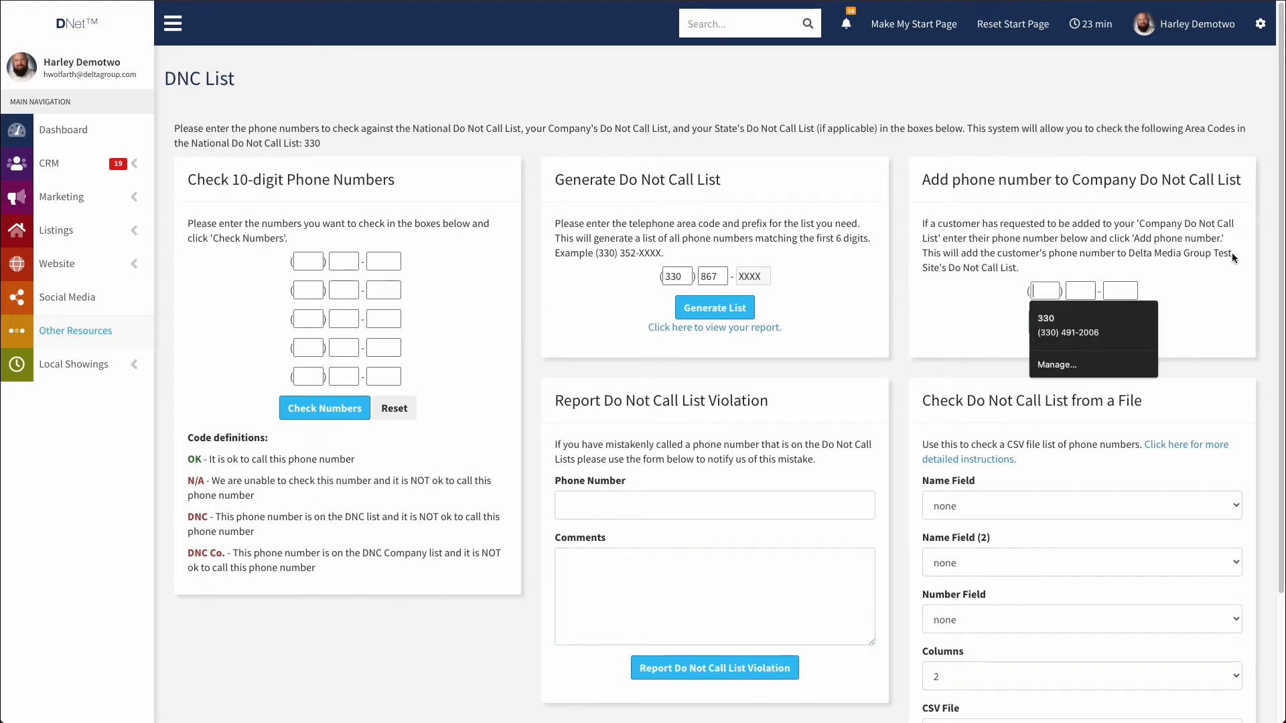
{"action": "key", "text": "Tab"}
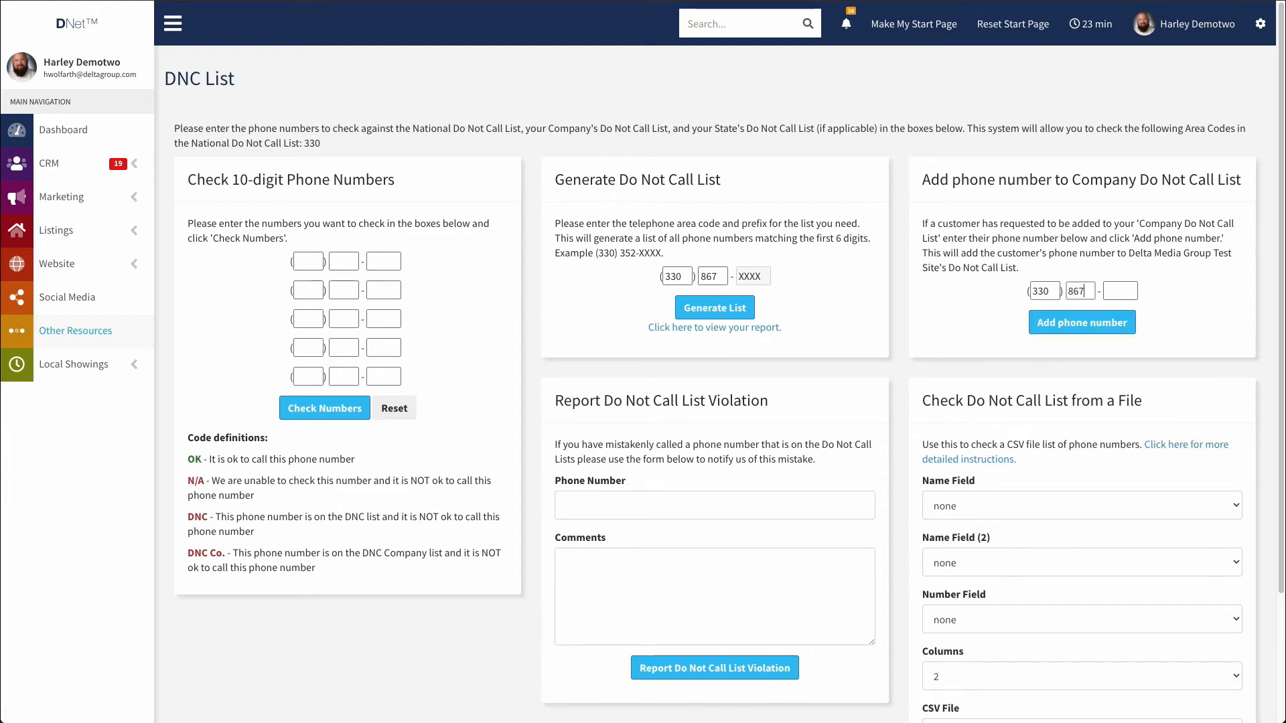
{"action": "key", "text": "Tab"}
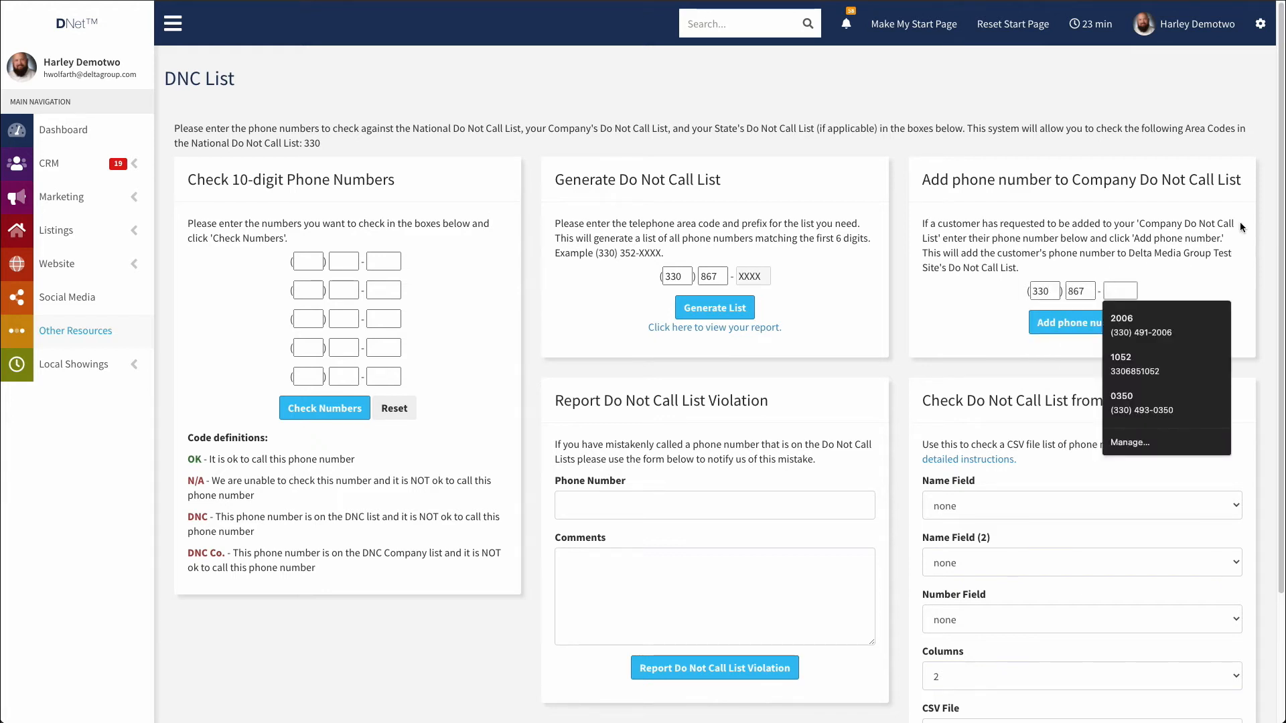
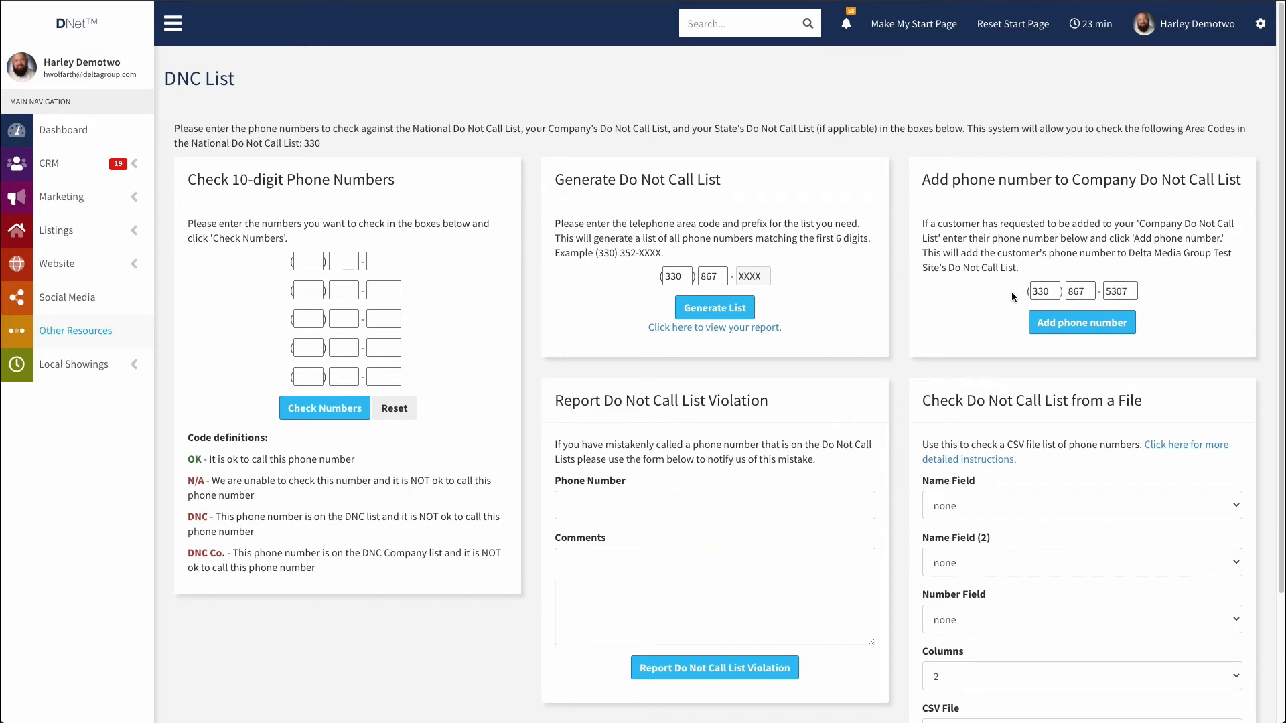
{"action": "left_click", "coordinate": [1081, 323]}
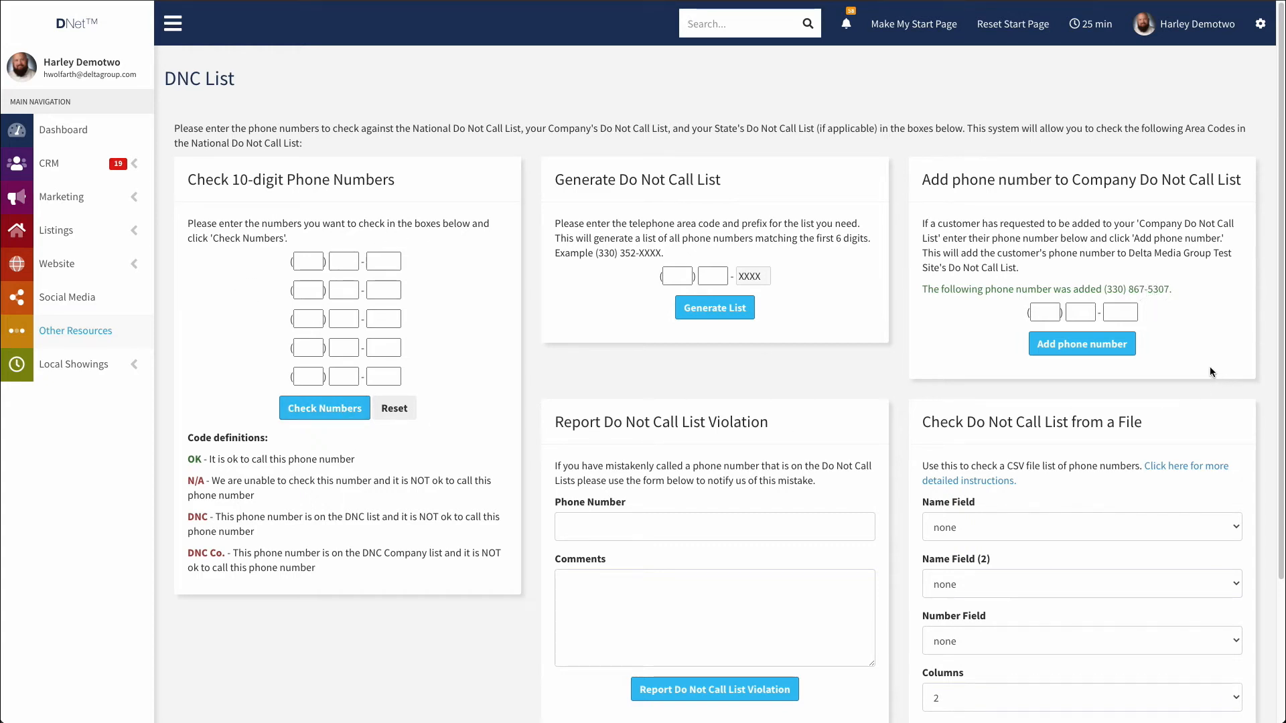
Regenerate the 330-867 list and view its report, now showing four numbers.
{"action": "left_click", "coordinate": [677, 276]}
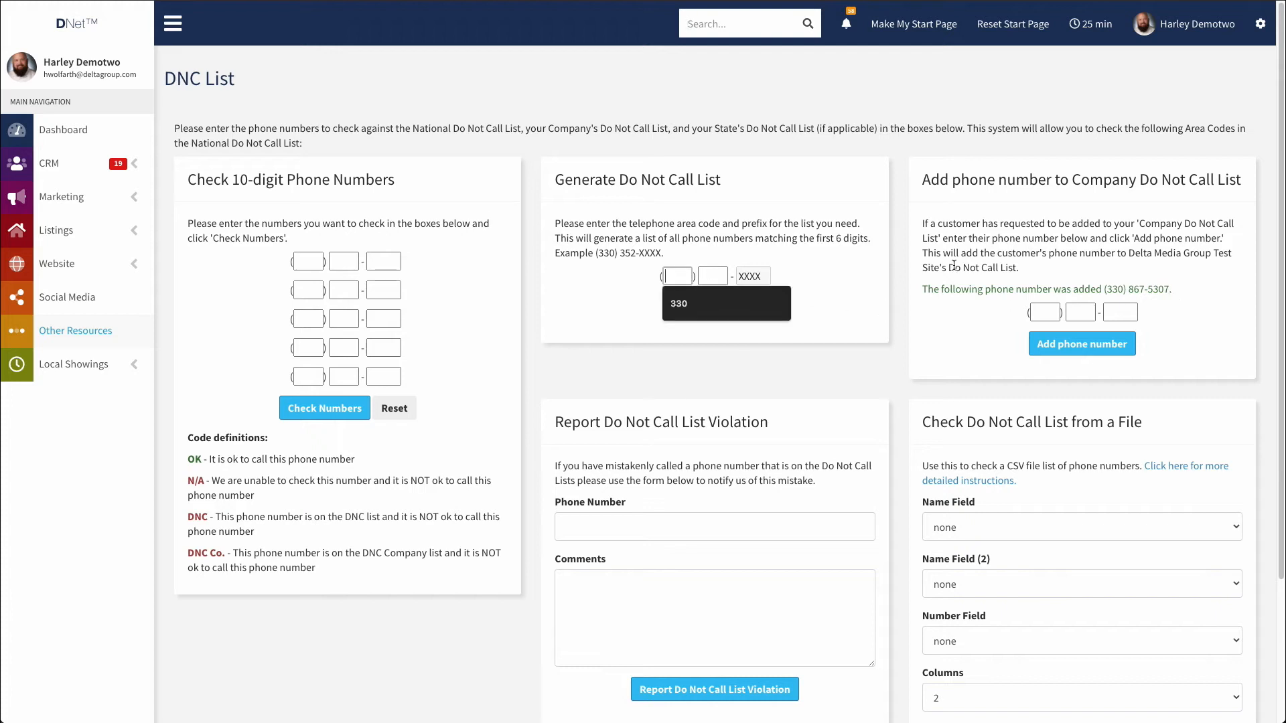
{"action": "type", "text": "330"}
{"action": "left_click", "coordinate": [712, 275]}
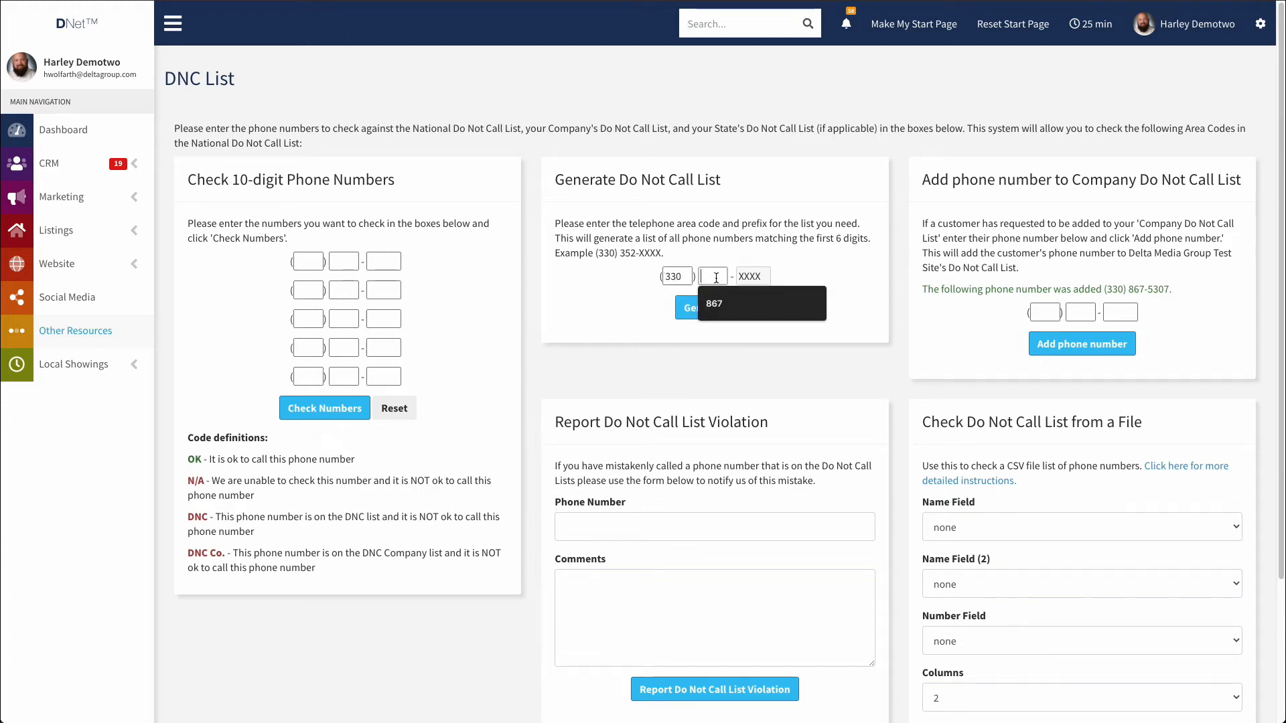
{"action": "type", "text": "867"}
{"action": "left_click", "coordinate": [715, 307]}
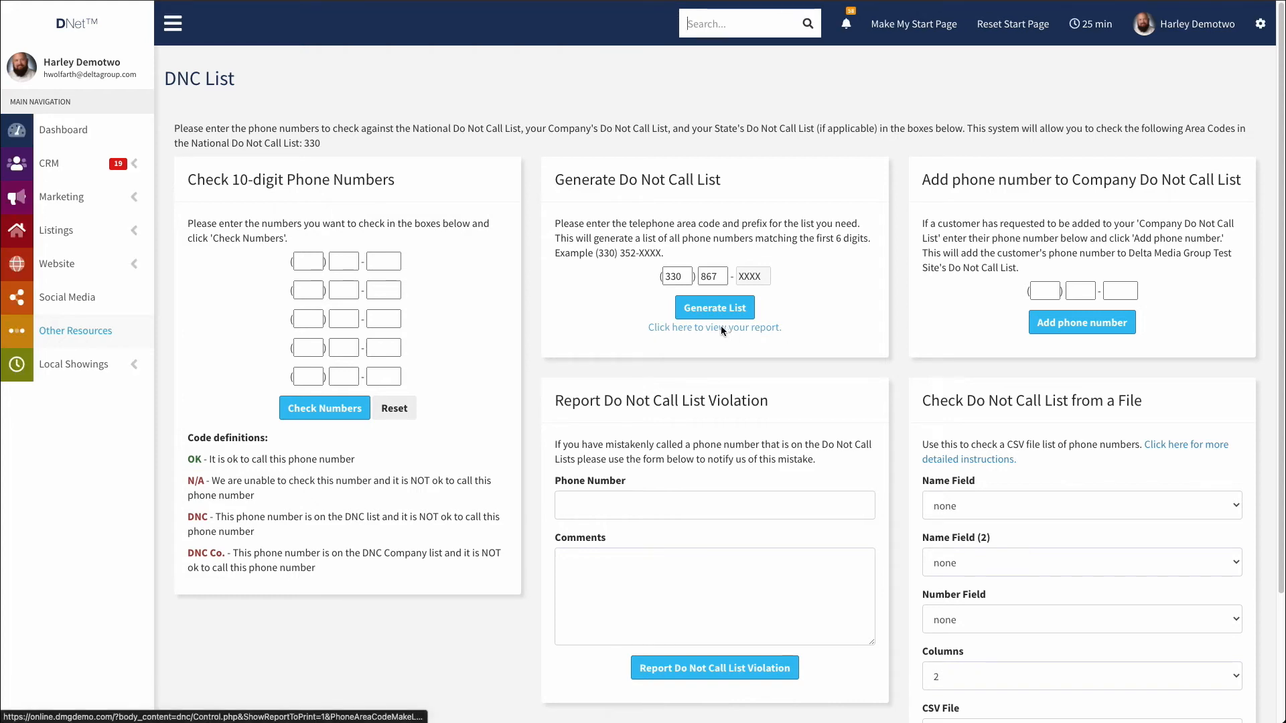
{"action": "left_click", "coordinate": [726, 329]}
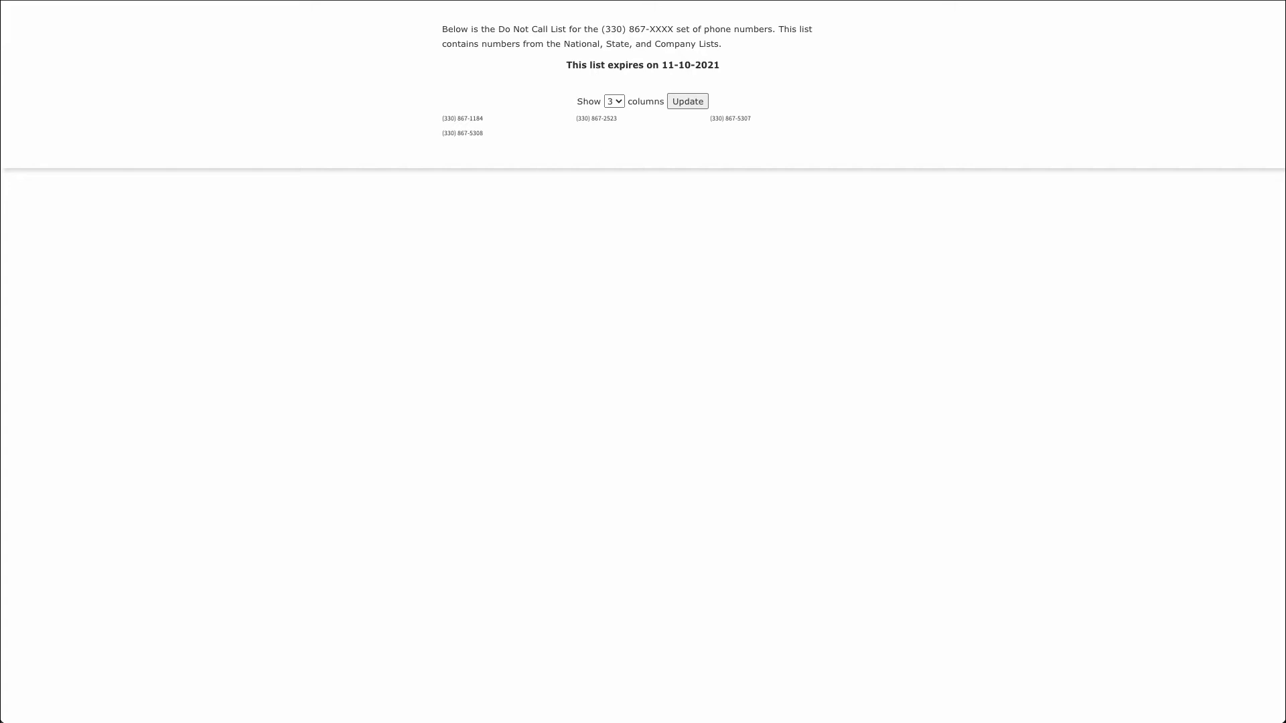
{"action": "key", "text": "ctrl+w"}
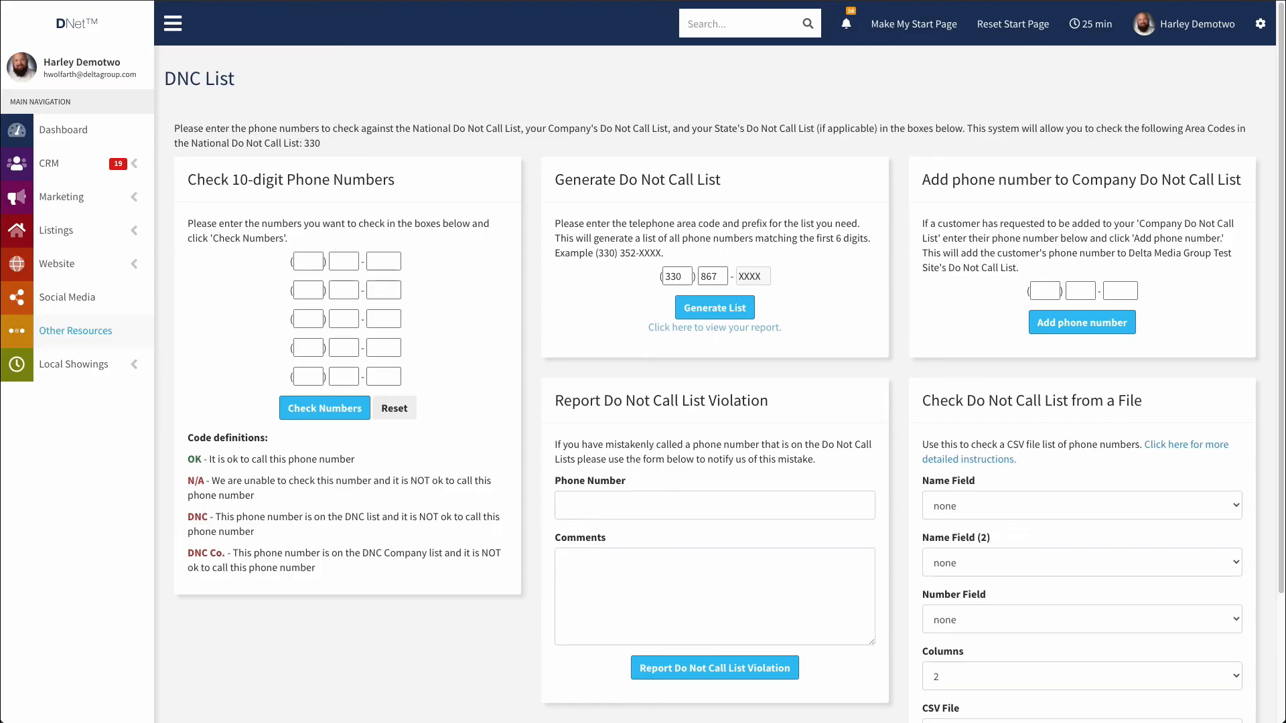
Check three 330-867 numbers, getting DNC Co., DNC Co. and OK, then reset the form.
{"action": "left_click", "coordinate": [308, 262]}
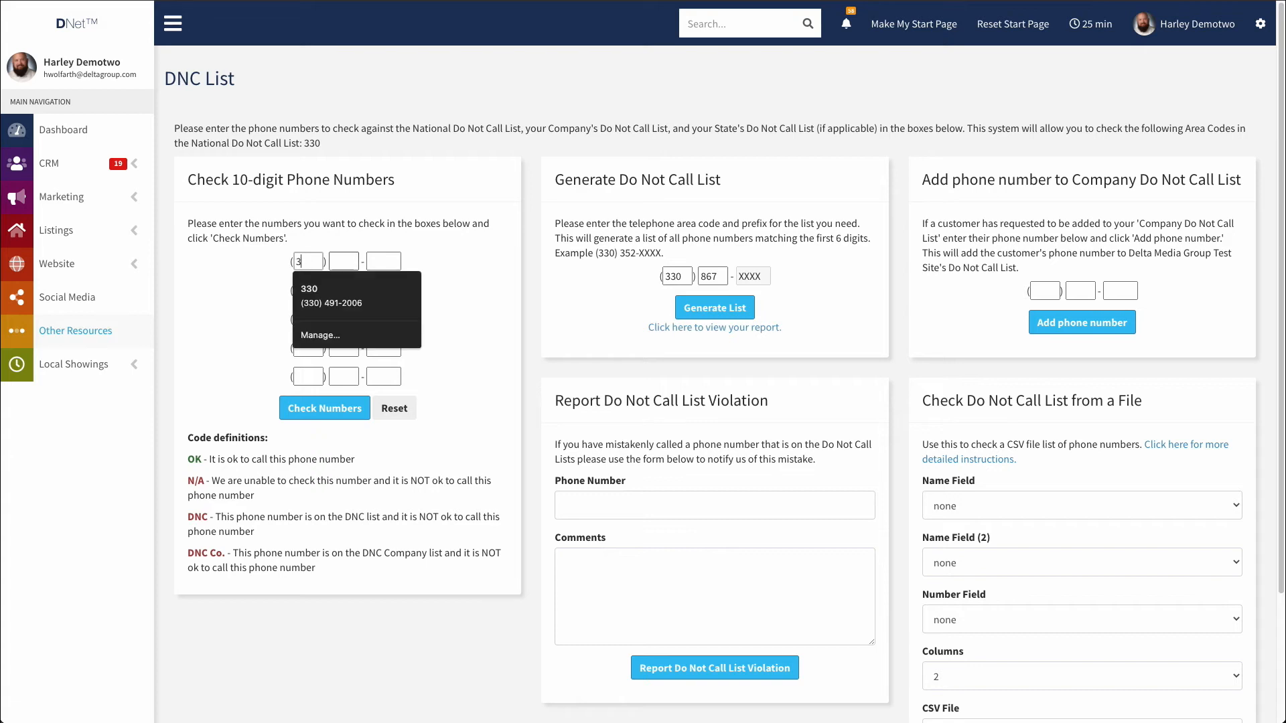
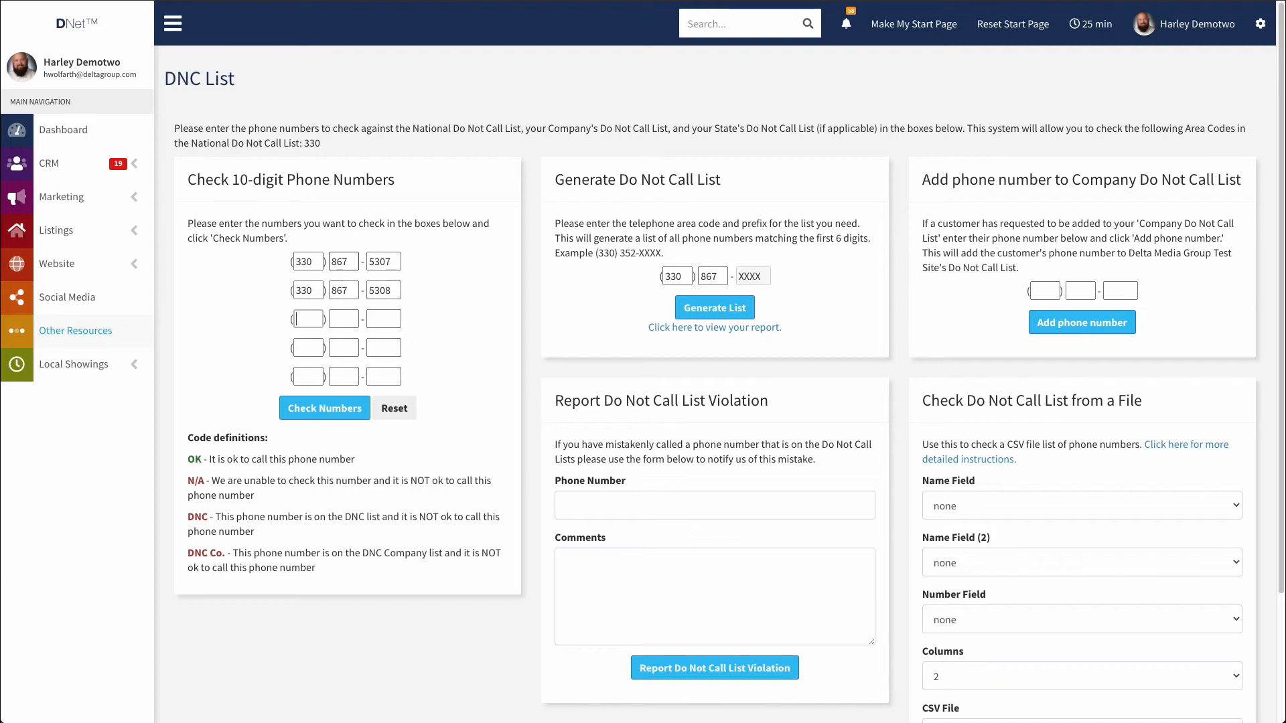
{"action": "left_click", "coordinate": [321, 413]}
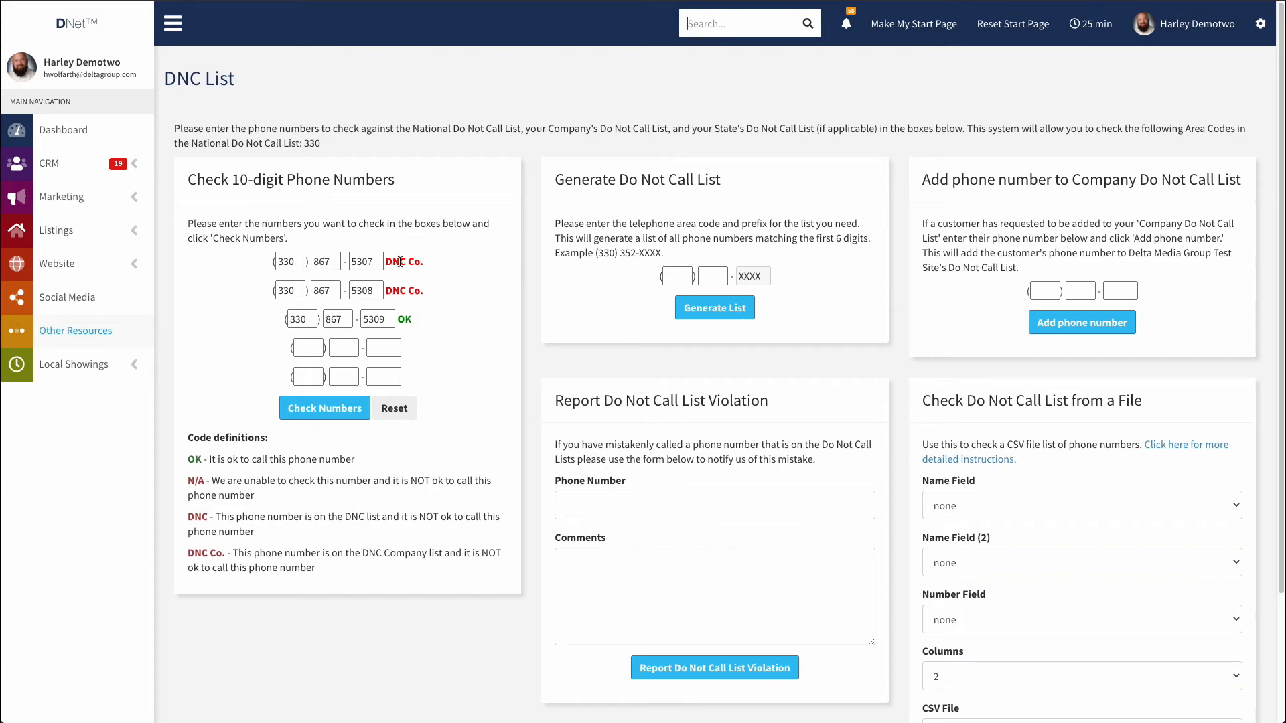
{"action": "left_click", "coordinate": [395, 410]}
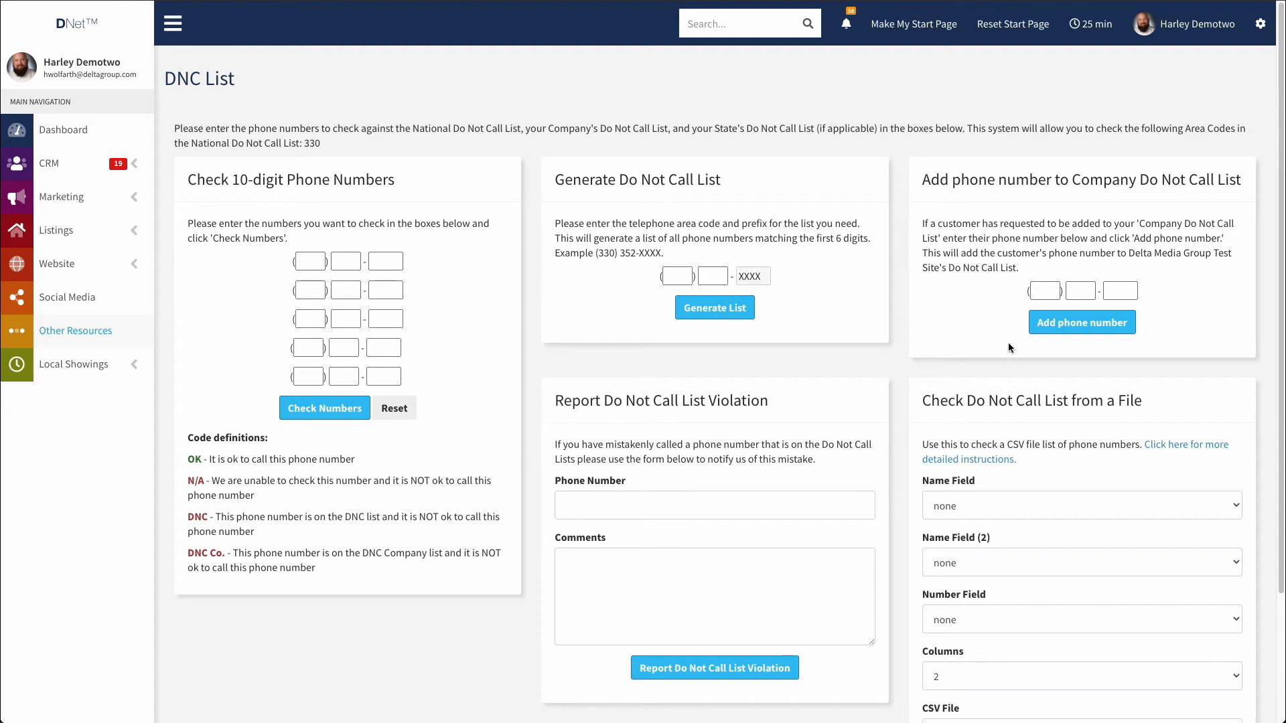
{"action": "scroll", "coordinate": [1056, 331], "scroll_direction": "down", "scroll_amount": 3}
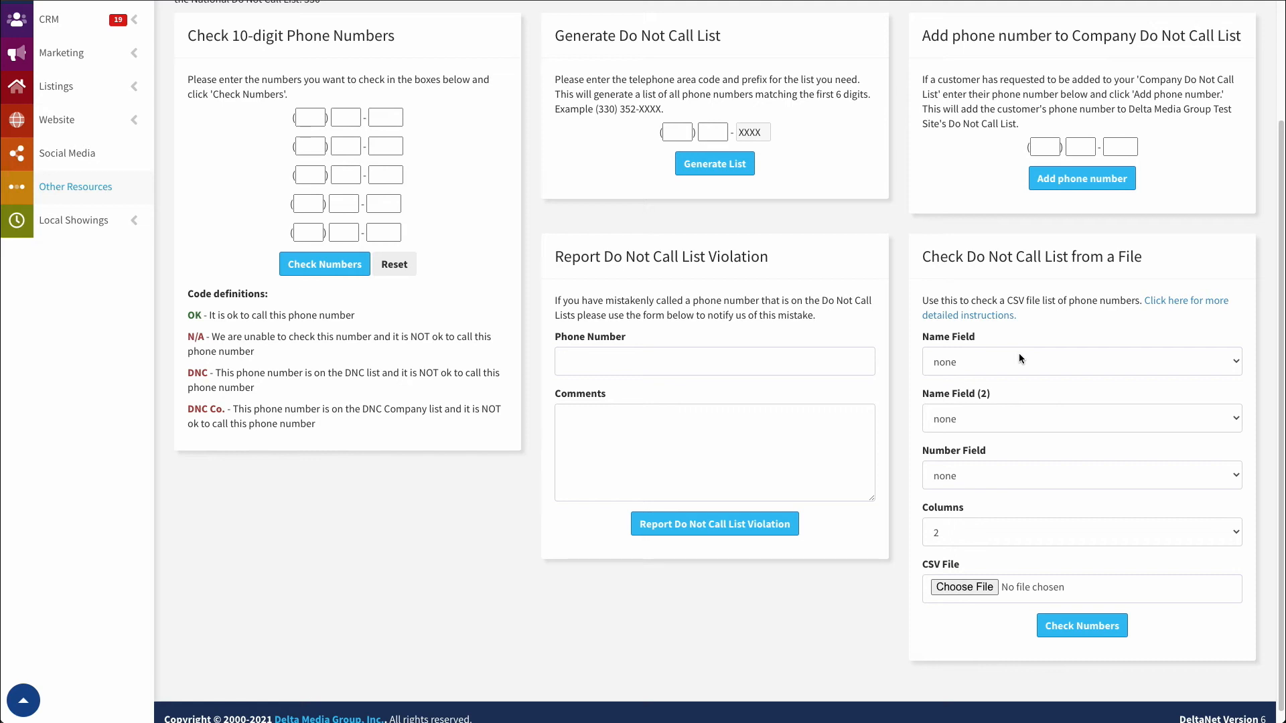
Set Name Field 2 (B), Name Field (2) 1 (A), Number Field 10 (J), 2 columns; cancel file picker.
{"action": "left_click", "coordinate": [965, 362]}
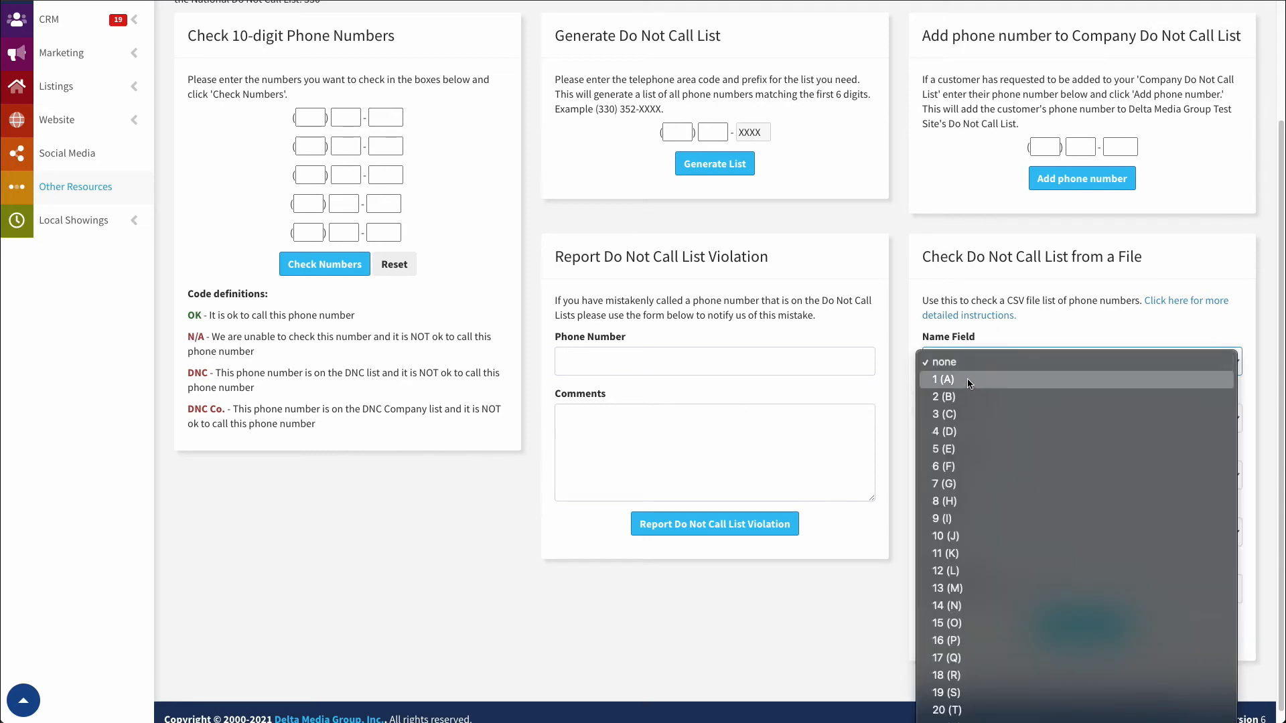
{"action": "left_click", "coordinate": [955, 397]}
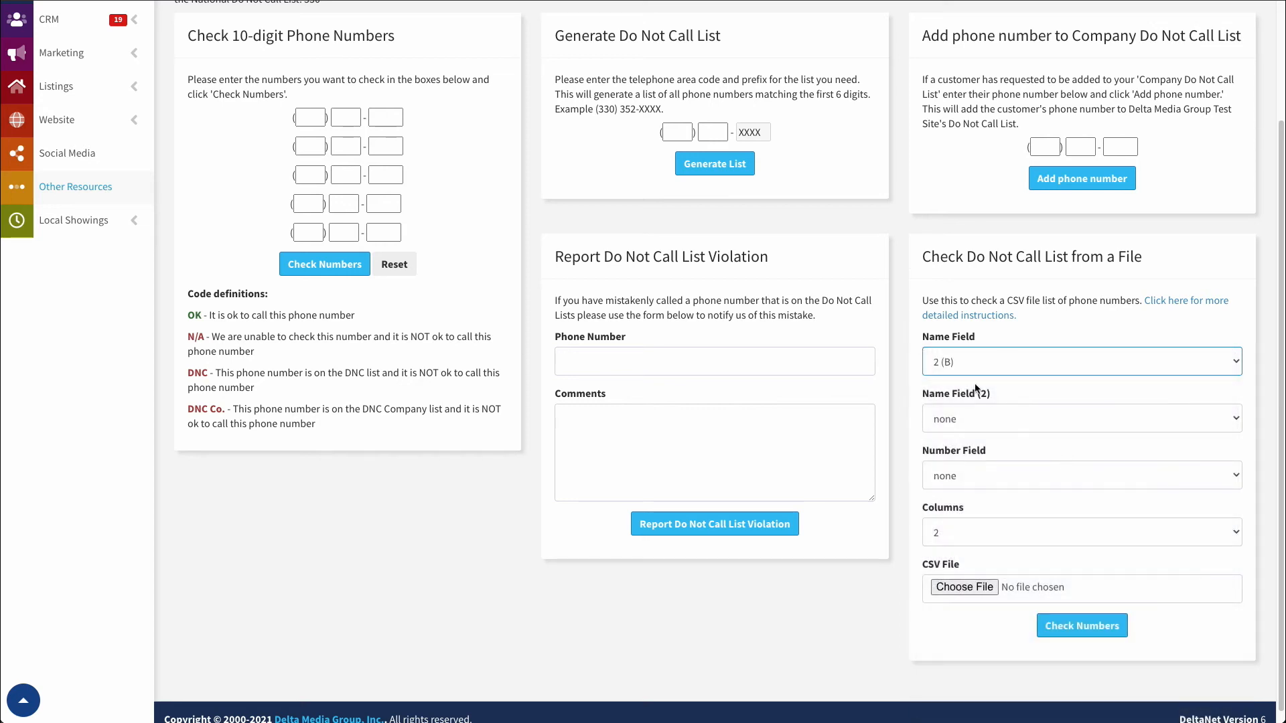
{"action": "left_click", "coordinate": [963, 423]}
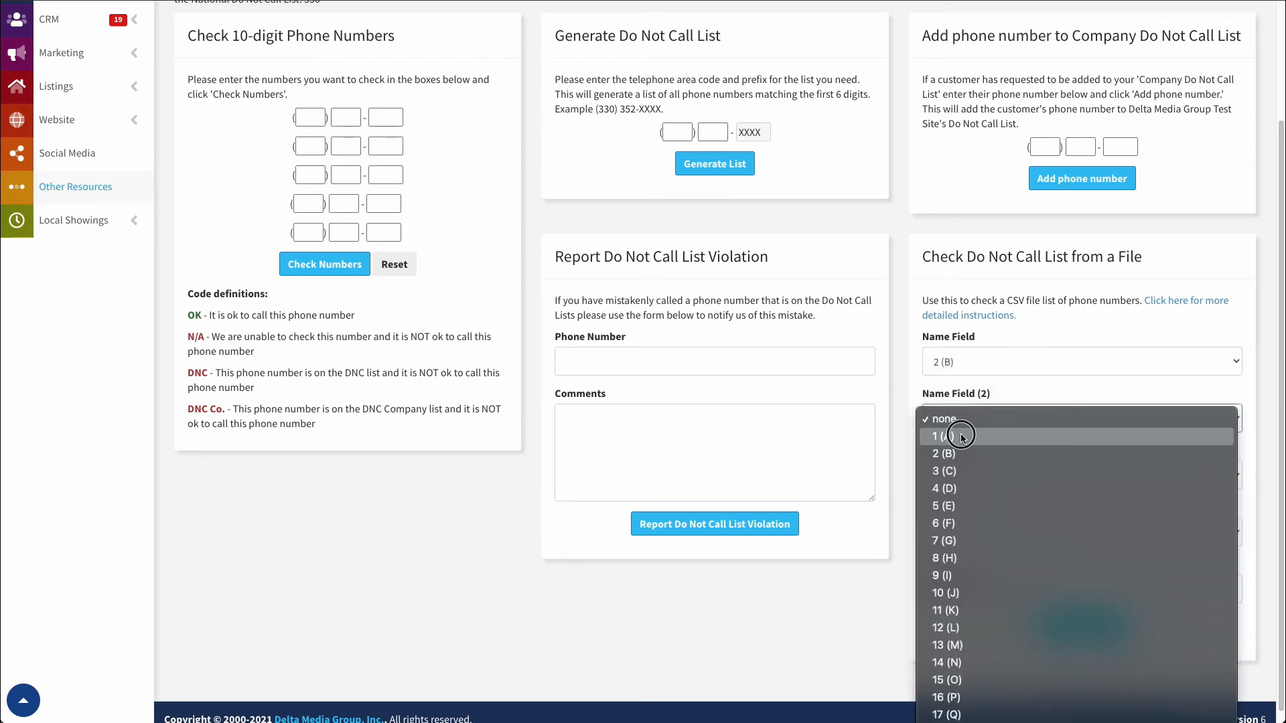
{"action": "left_click", "coordinate": [998, 436]}
{"action": "scroll", "coordinate": [971, 440], "scroll_direction": "down", "scroll_amount": 1}
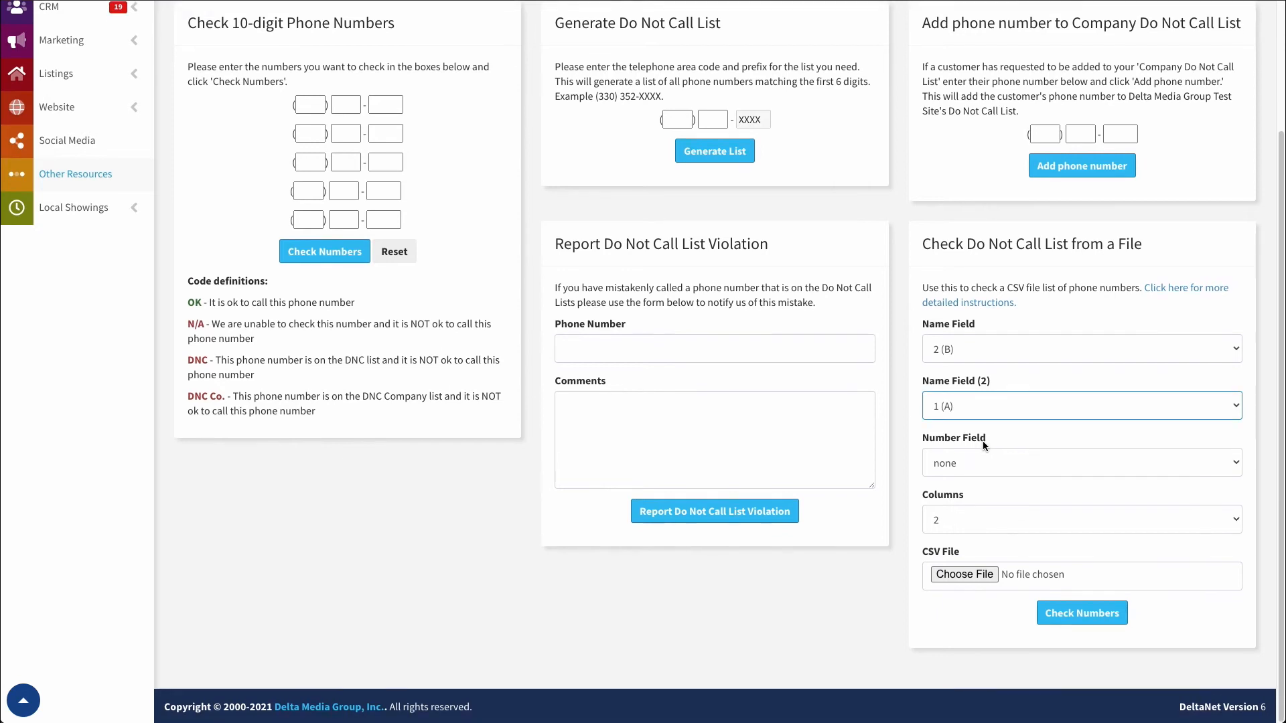
{"action": "left_click", "coordinate": [958, 461]}
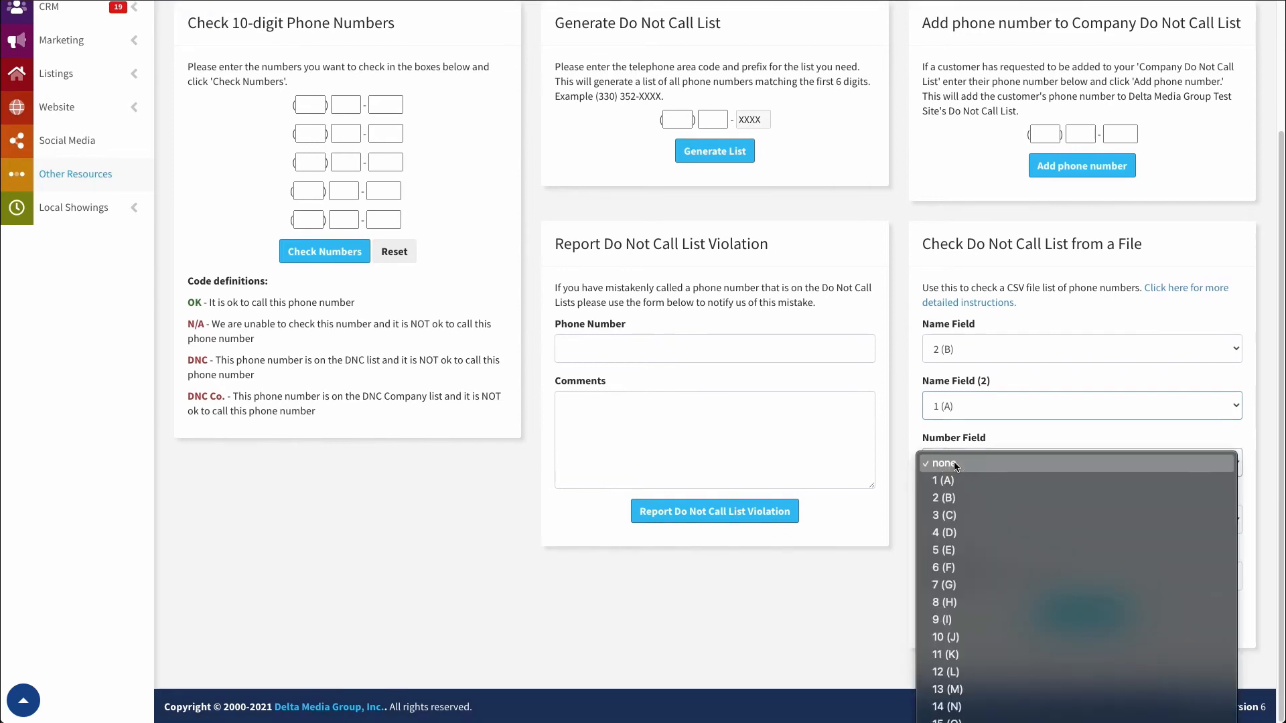
{"action": "left_click", "coordinate": [960, 645]}
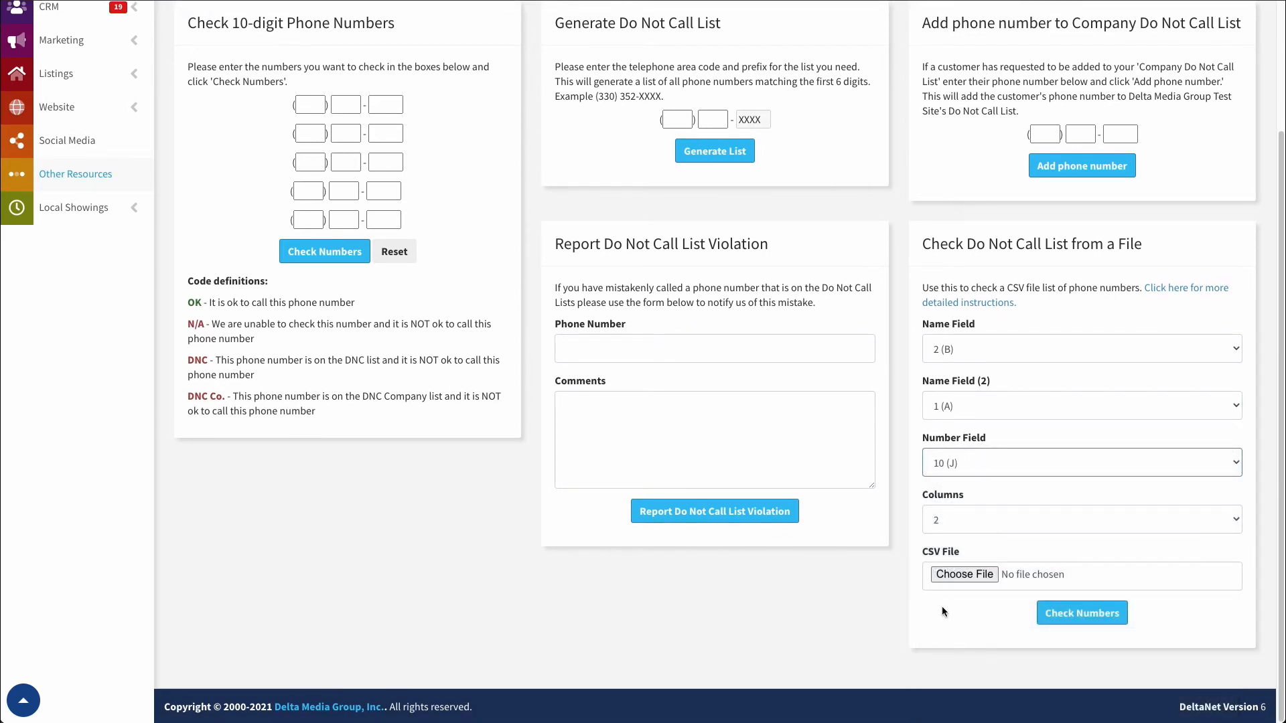
{"action": "left_click", "coordinate": [973, 523]}
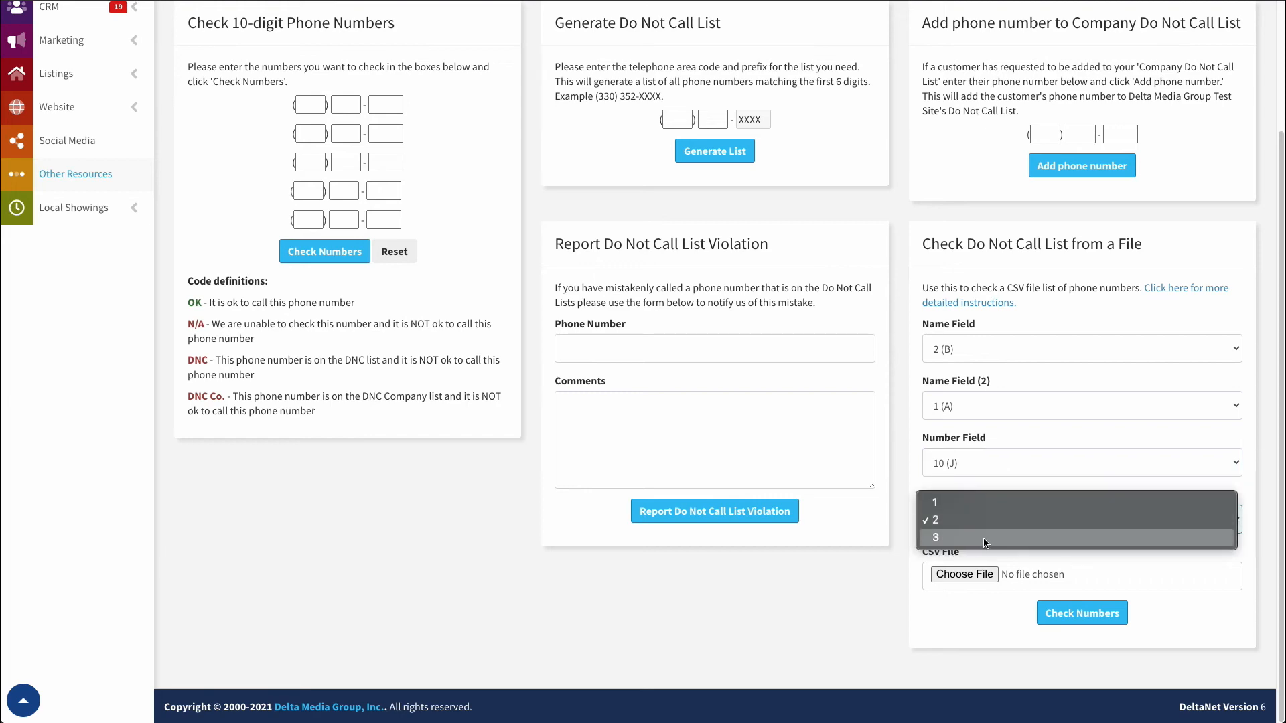
{"action": "left_click", "coordinate": [981, 522]}
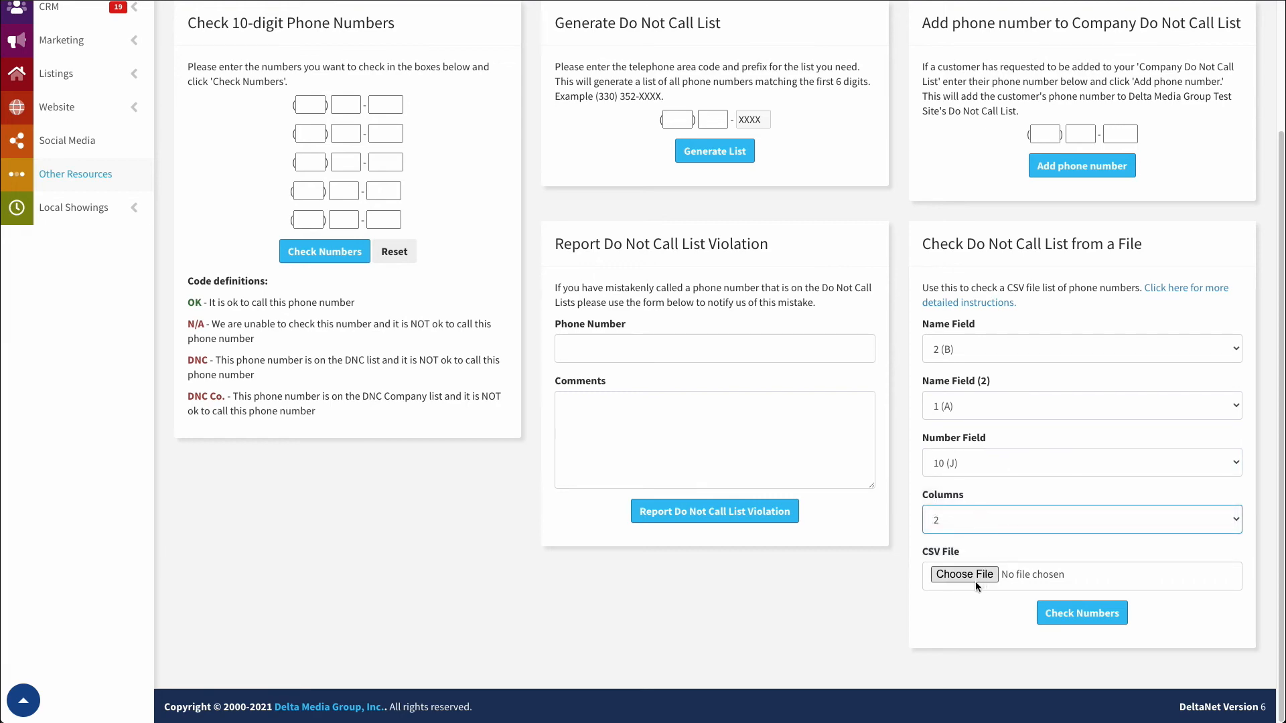
{"action": "left_click", "coordinate": [955, 576]}
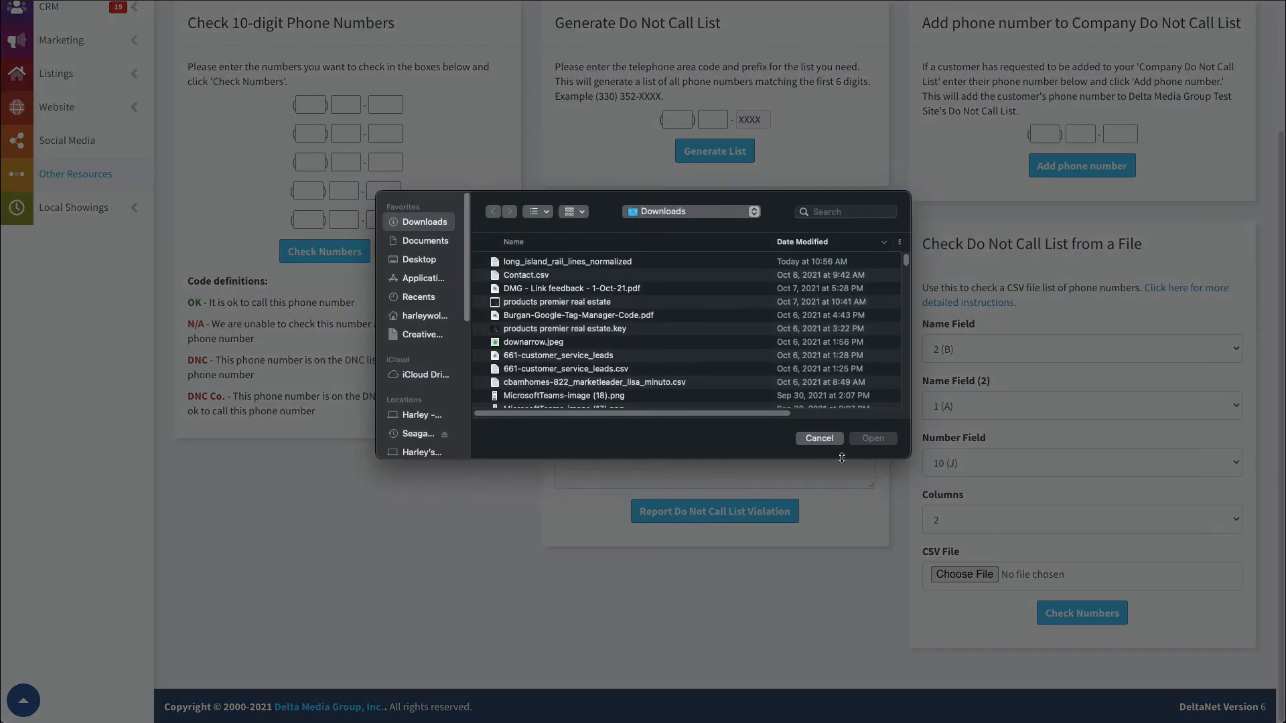
{"action": "left_click", "coordinate": [818, 439]}
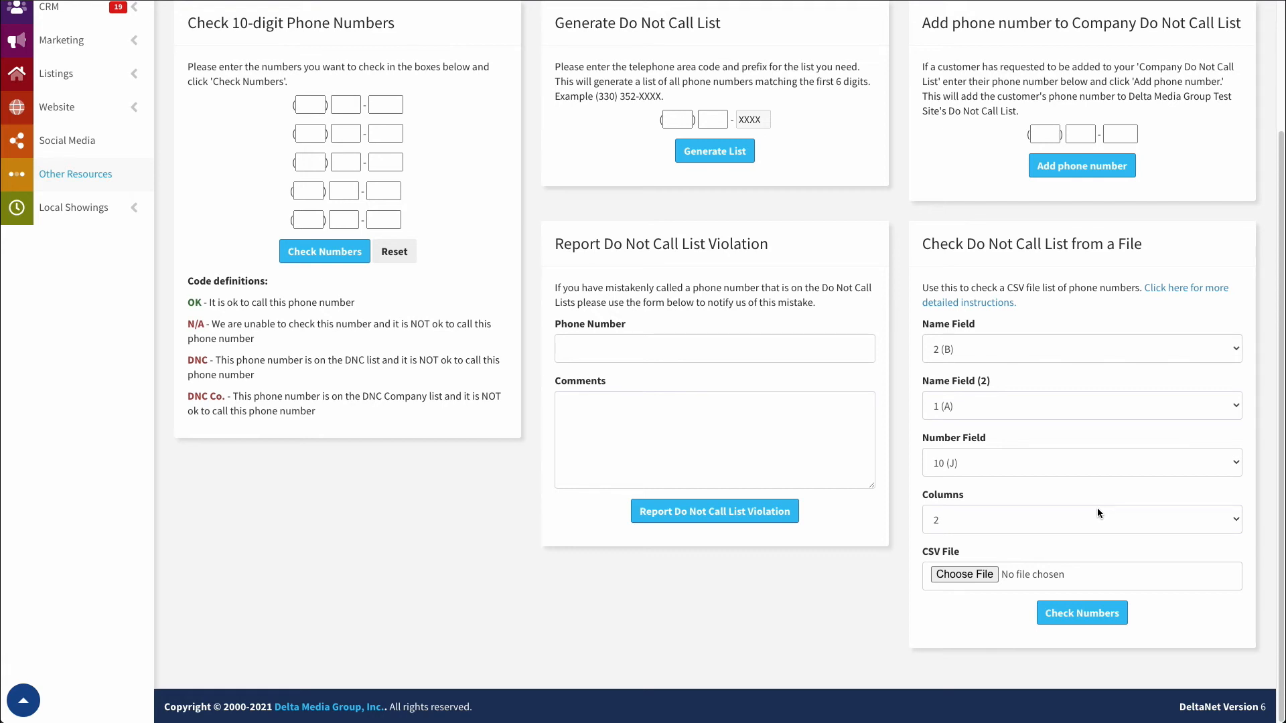
Scroll back to the top of the page so the CRM link in the left sidebar is in view.
{"action": "scroll", "coordinate": [806, 403], "scroll_direction": "up", "scroll_amount": 3}
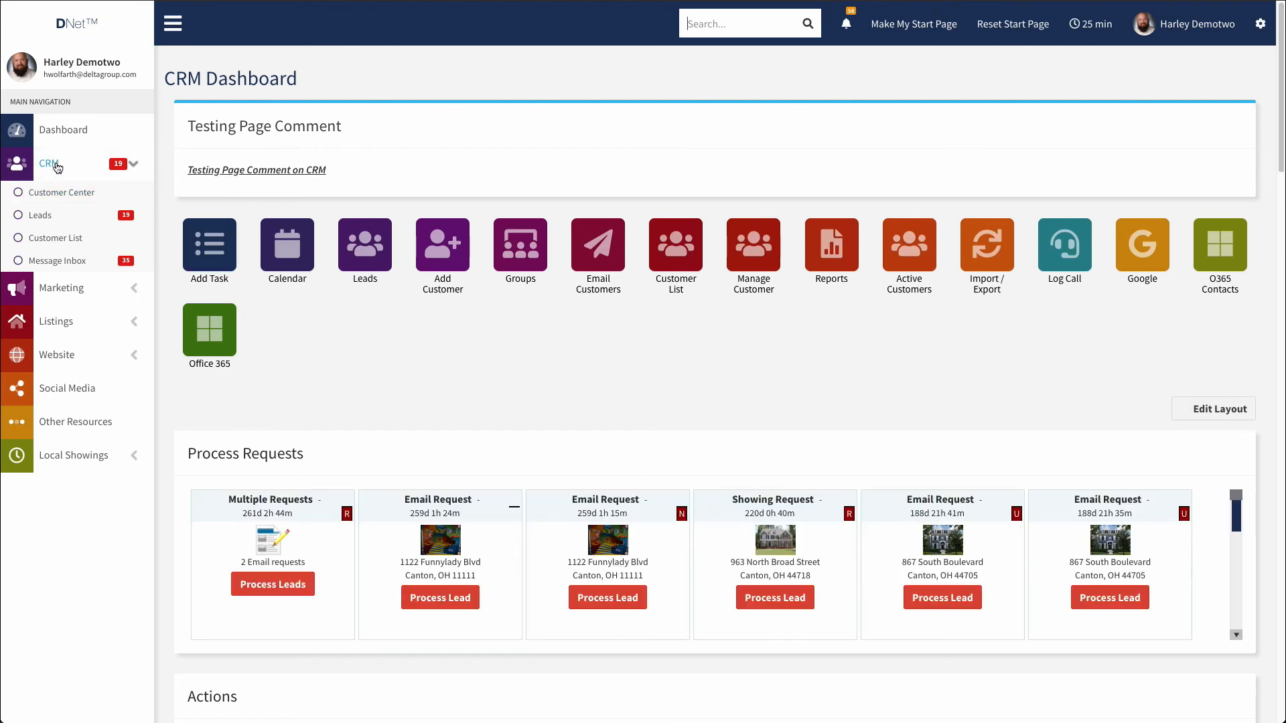
Scroll the CRM Dashboard down to the Customer Detailed List of 268 customers.
{"action": "scroll", "coordinate": [574, 440], "scroll_direction": "down", "scroll_amount": 5}
{"action": "scroll", "coordinate": [323, 498], "scroll_direction": "down", "scroll_amount": 15}
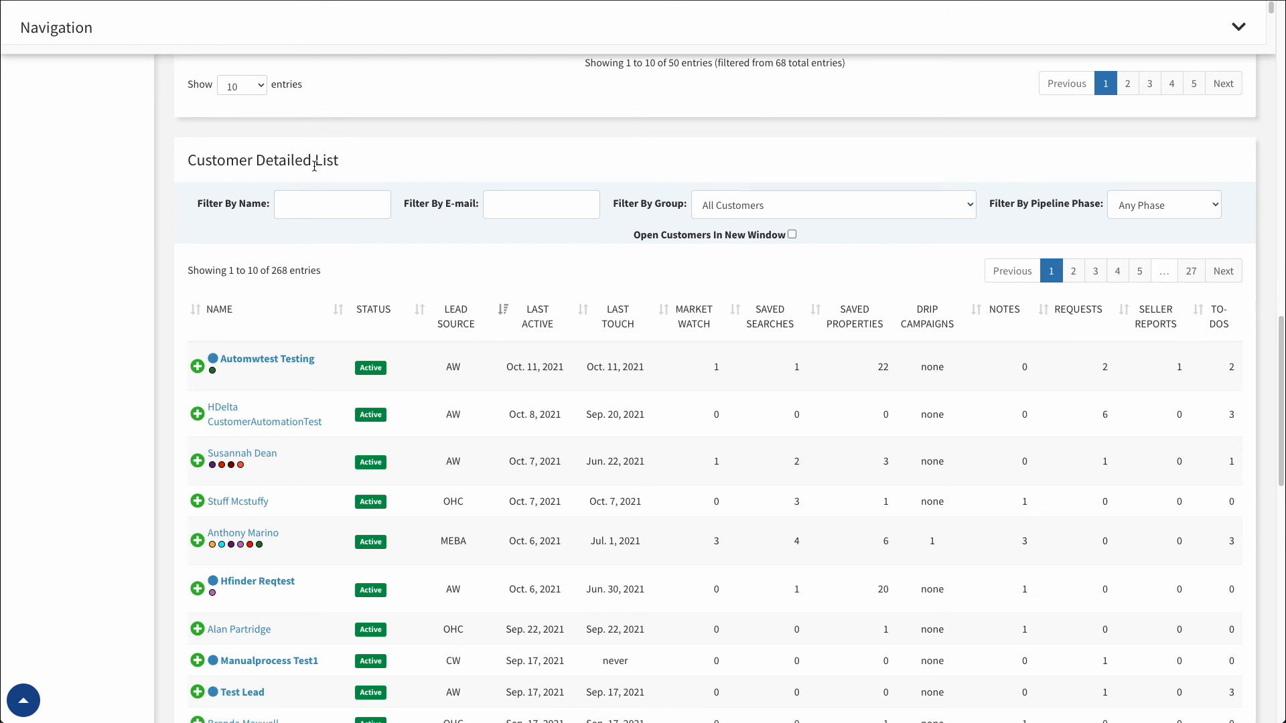
{"action": "scroll", "coordinate": [257, 402], "scroll_direction": "down", "scroll_amount": 2}
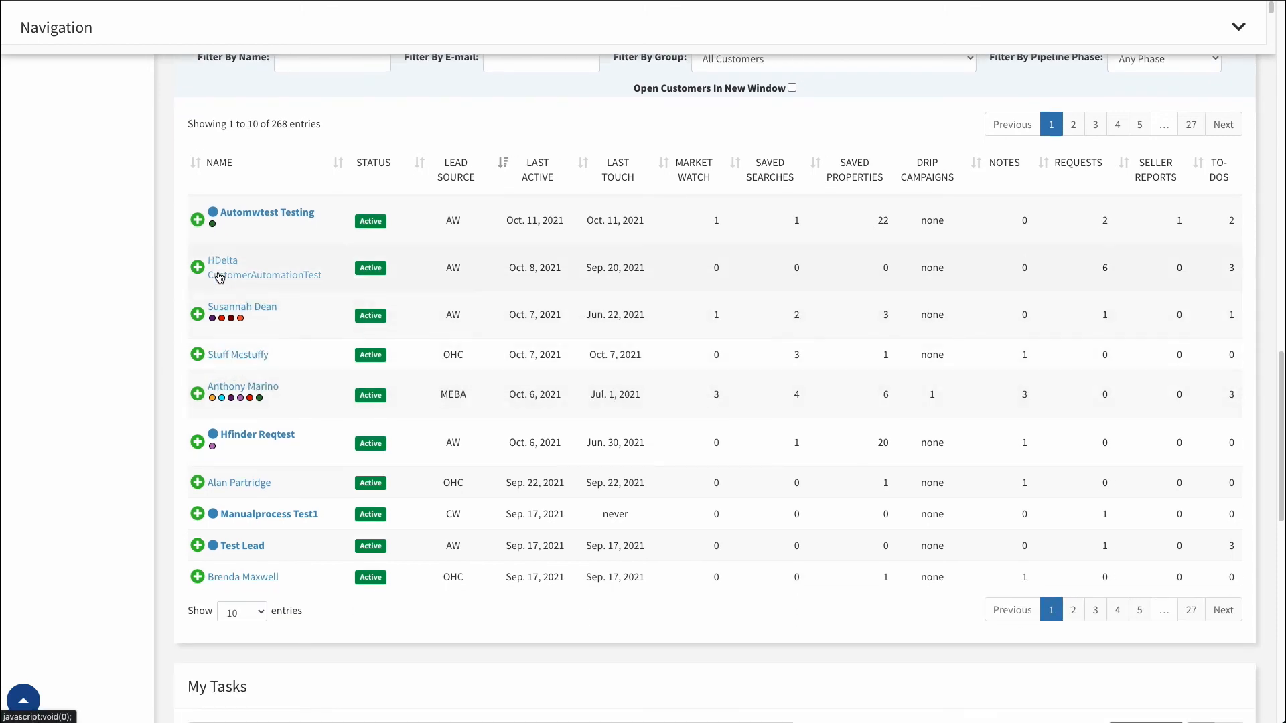
{"action": "mouse_move", "coordinate": [259, 401]}
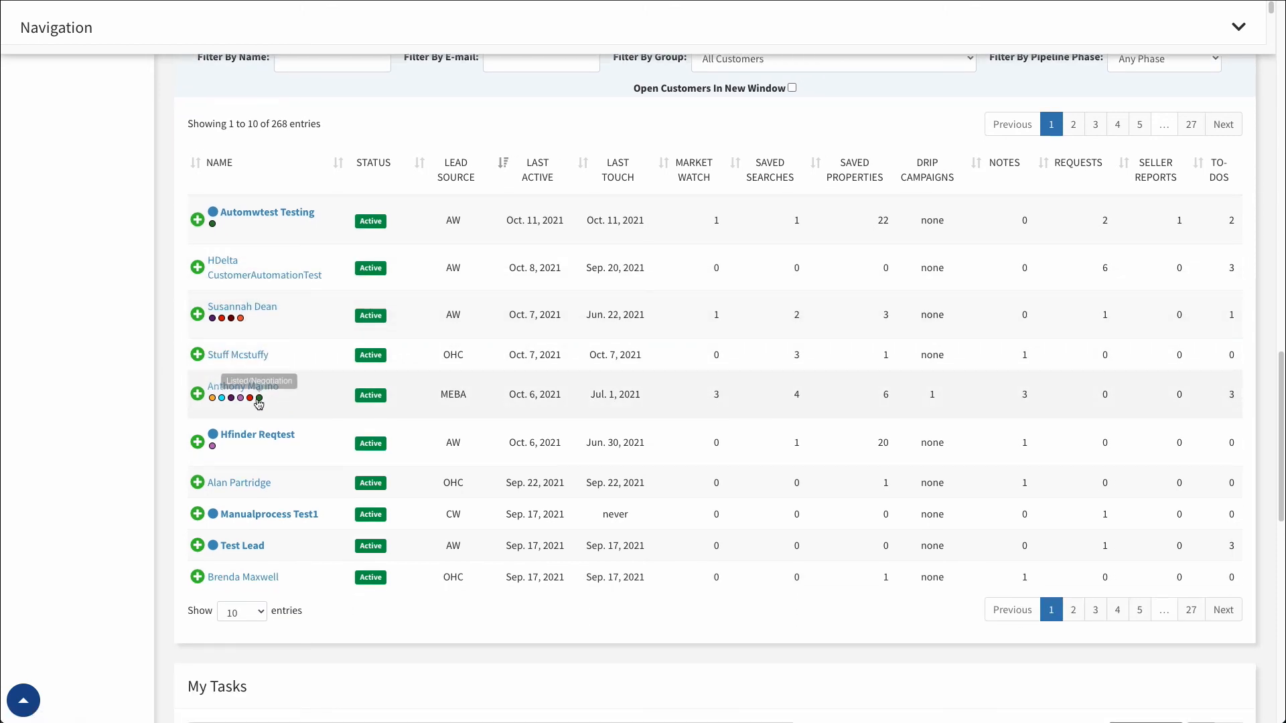
{"action": "scroll", "coordinate": [258, 400], "scroll_direction": "up", "scroll_amount": 18}
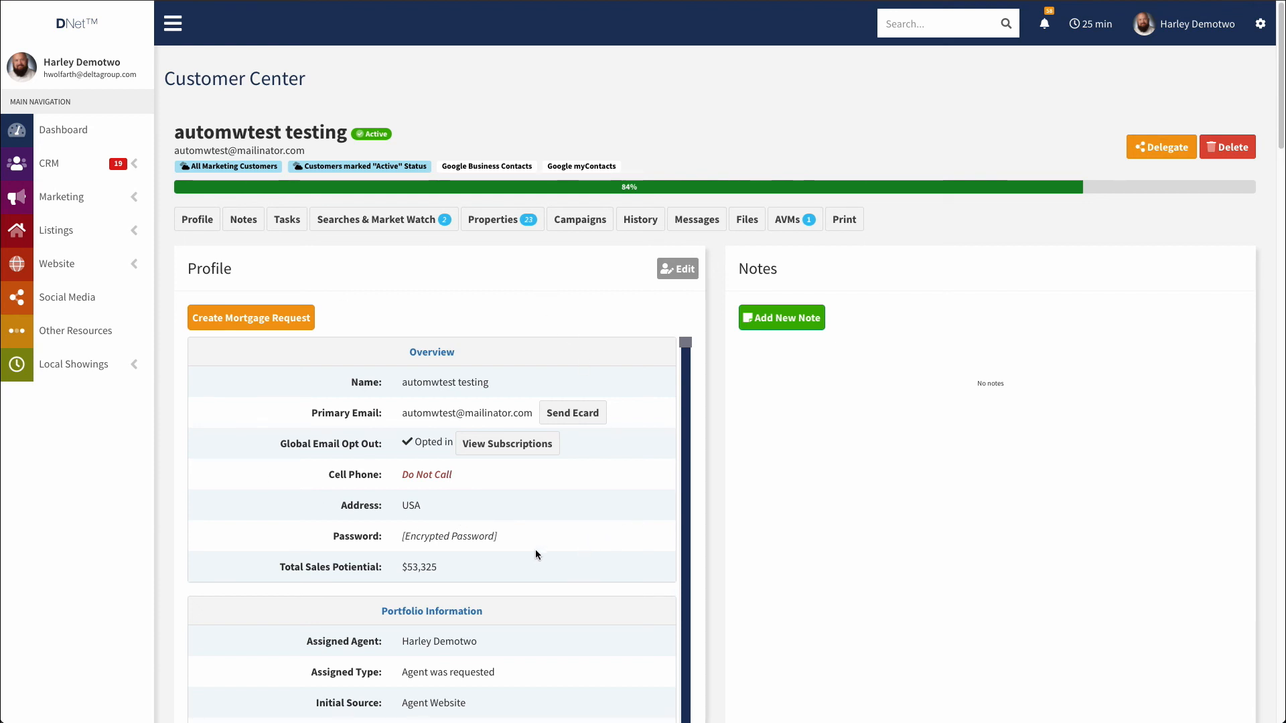
{"action": "left_click", "coordinate": [403, 477]}
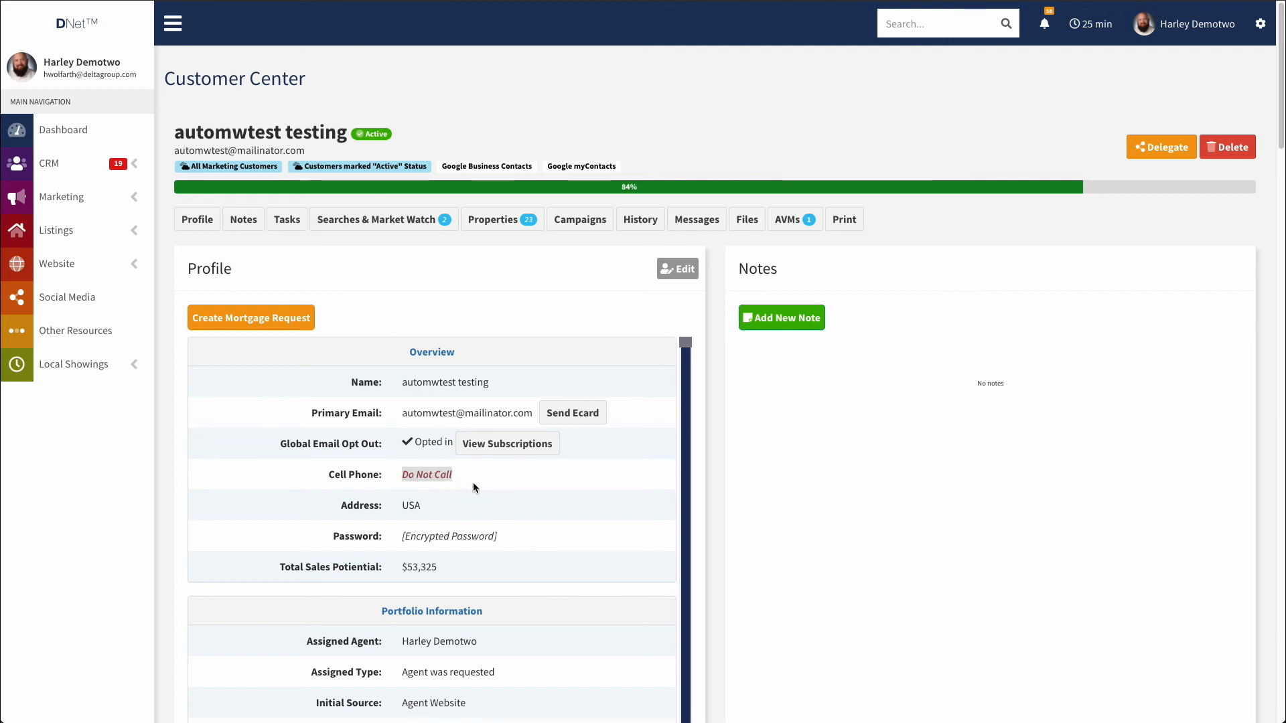